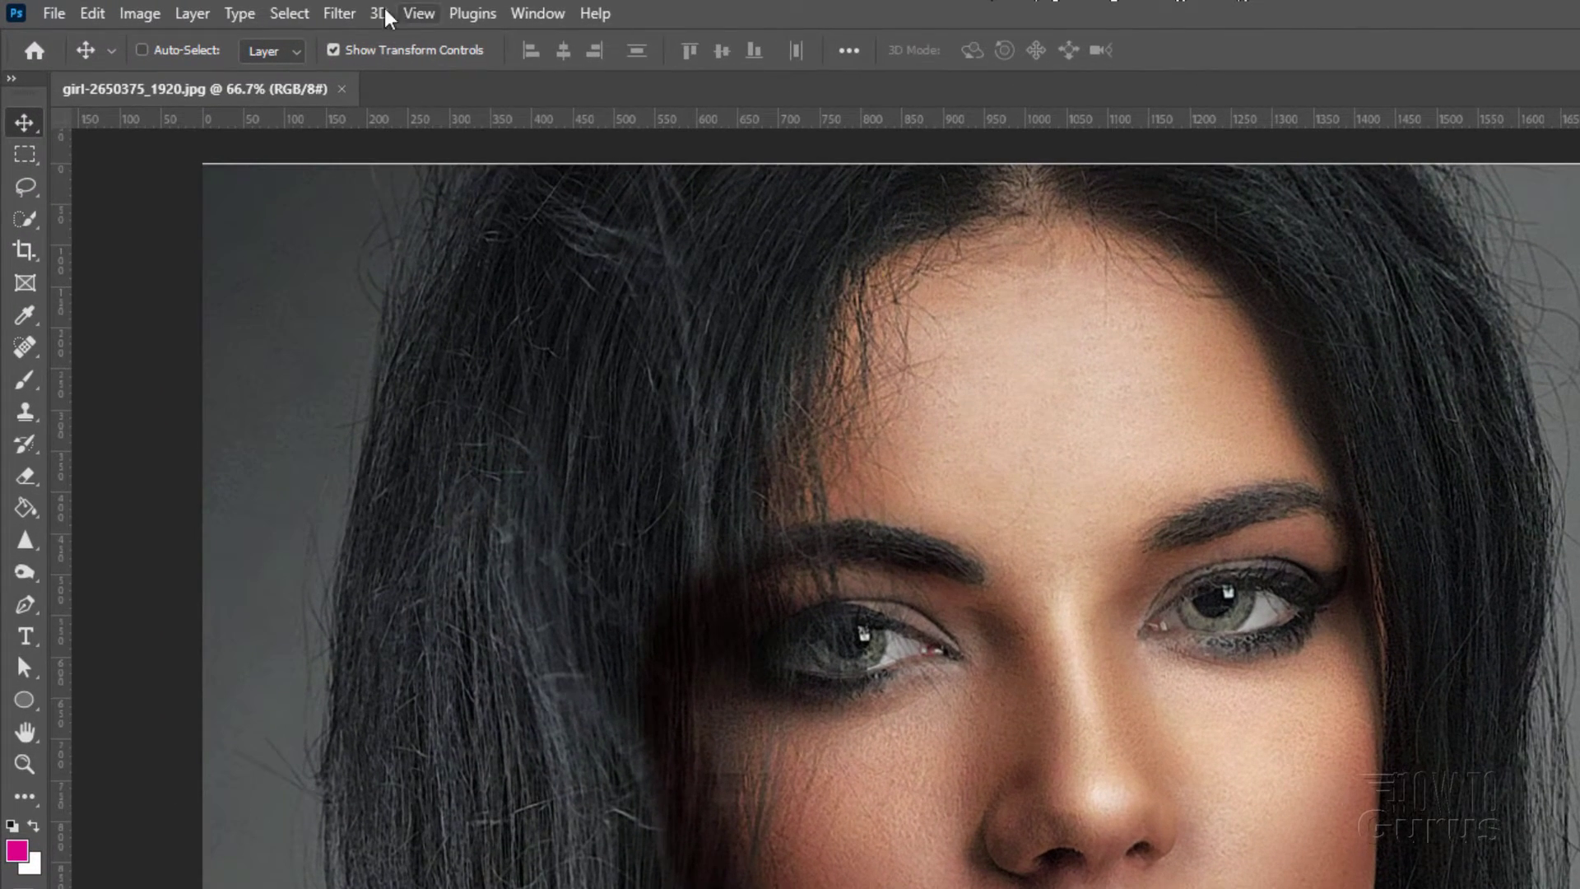
Open the portrait in Filter > Liquify, with Face-Aware Liquify detecting Face #1
left_click(339, 14)
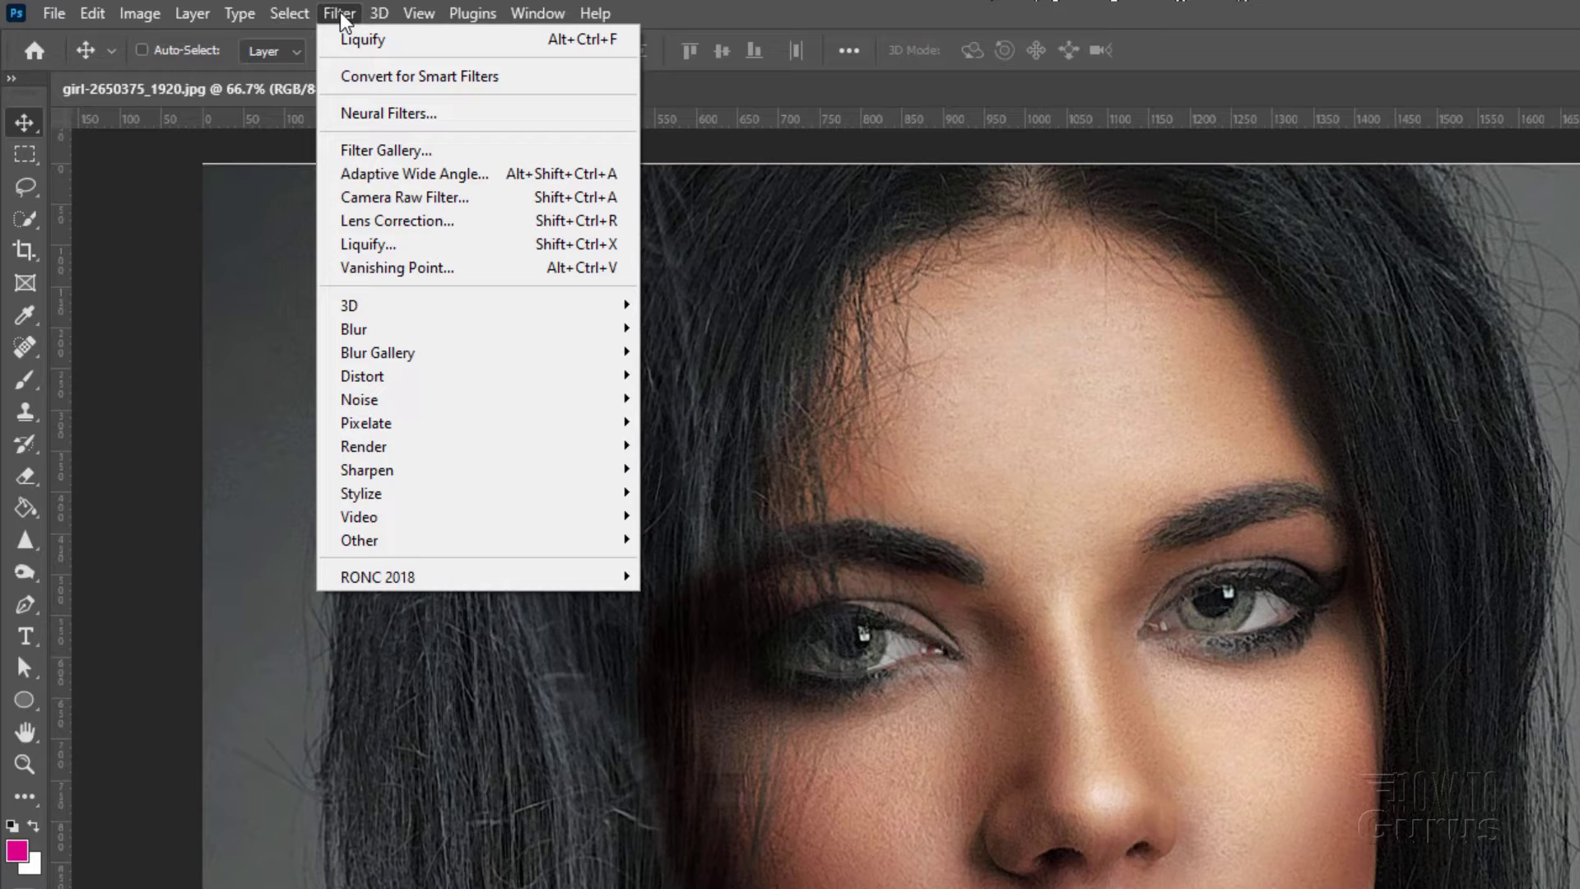
left_click(416, 247)
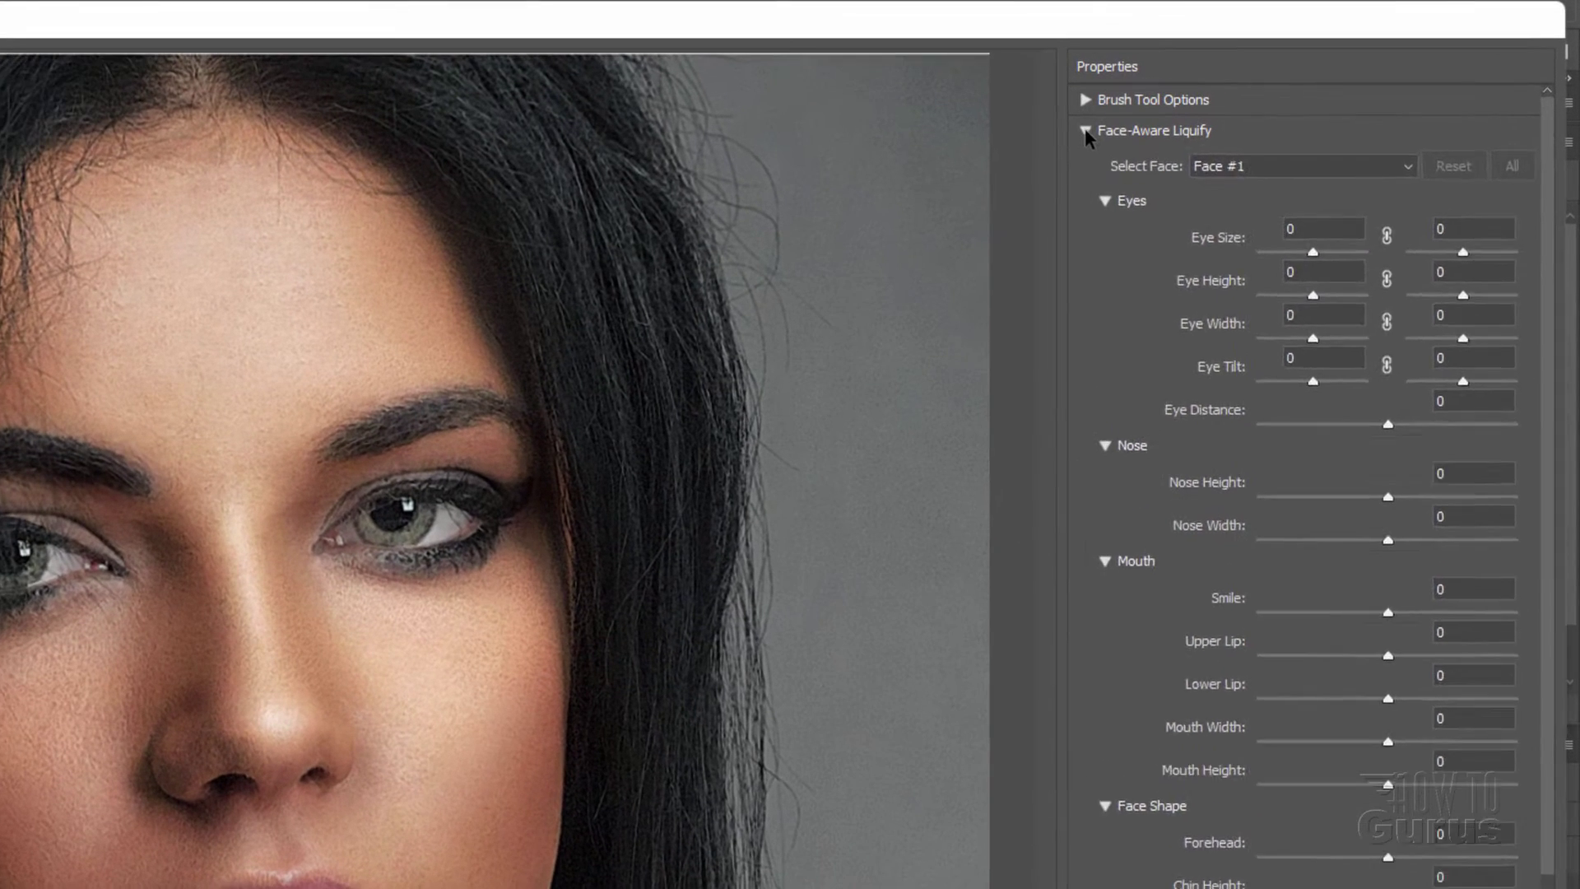
left_click(1249, 87)
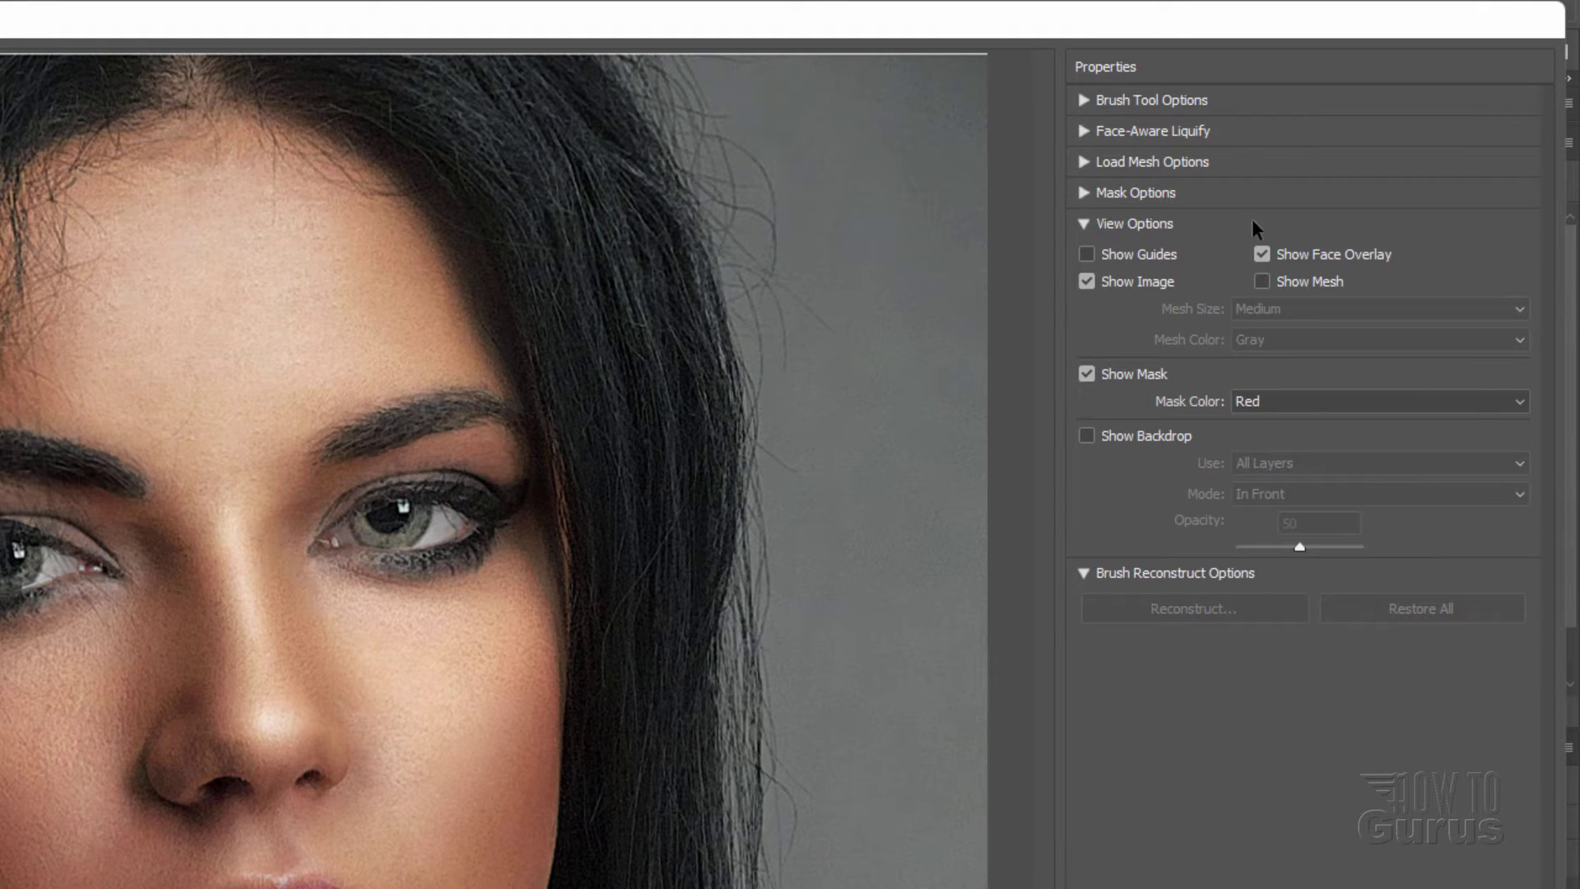
left_click(1090, 226)
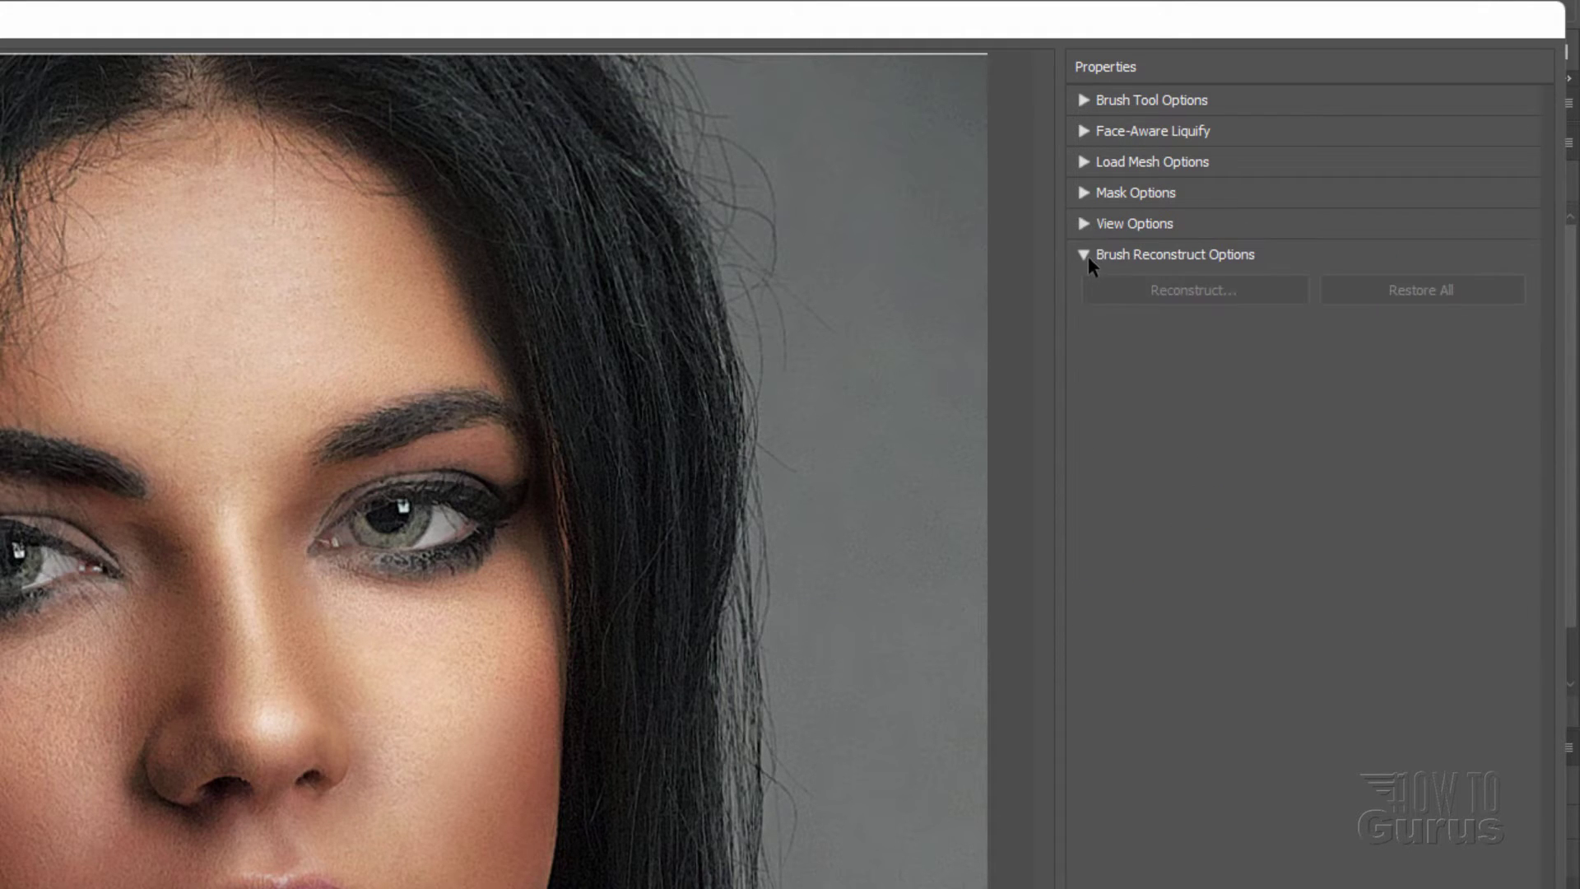
left_click(1086, 255)
left_click(1083, 130)
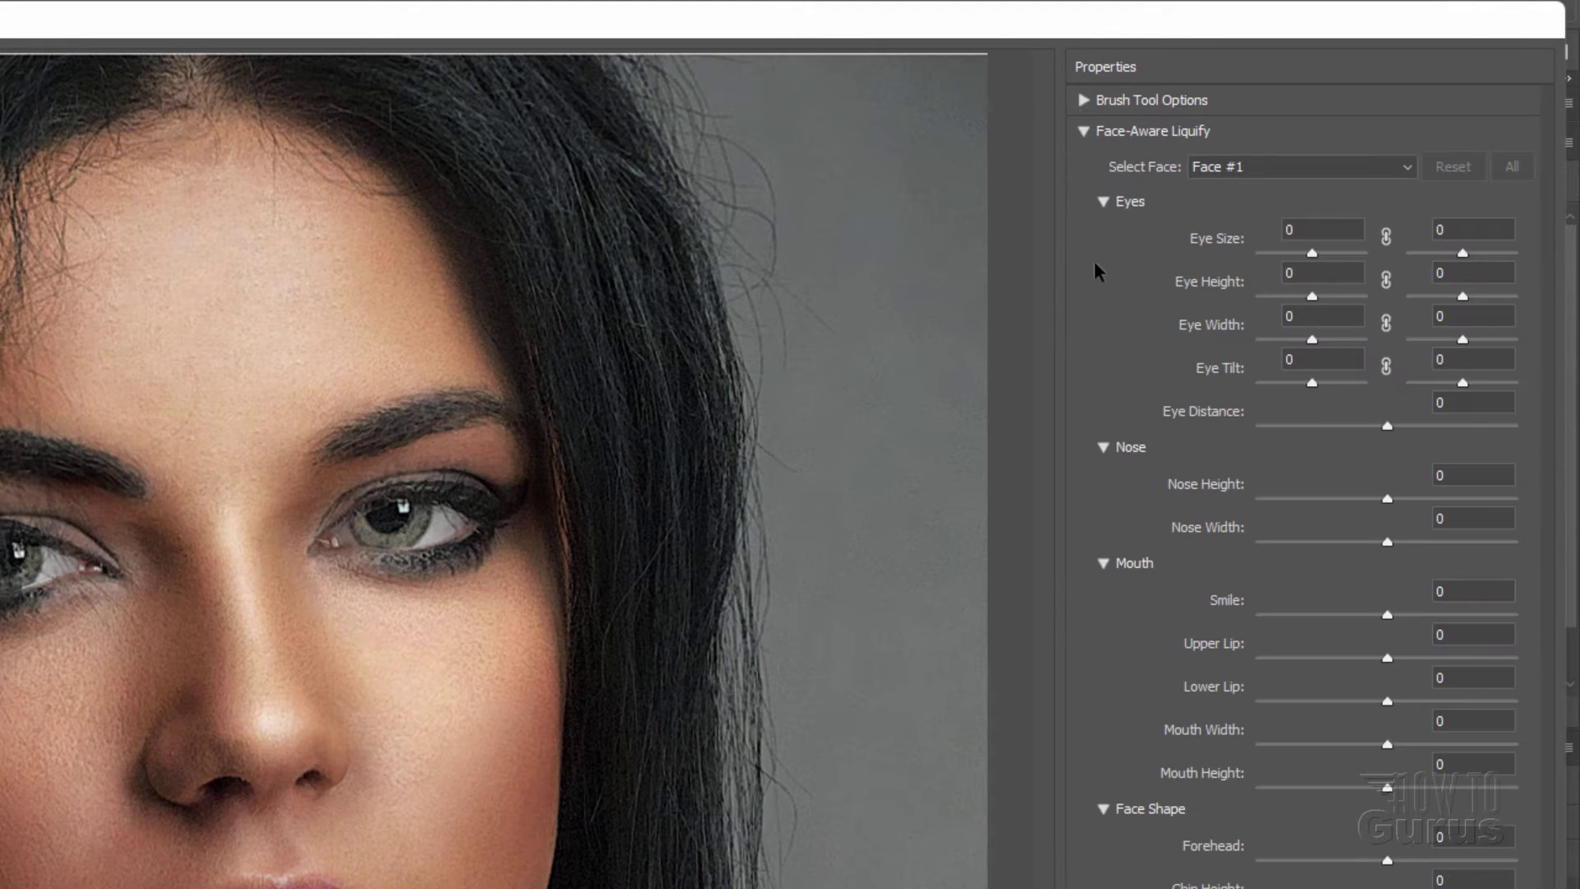
left_click(1103, 202)
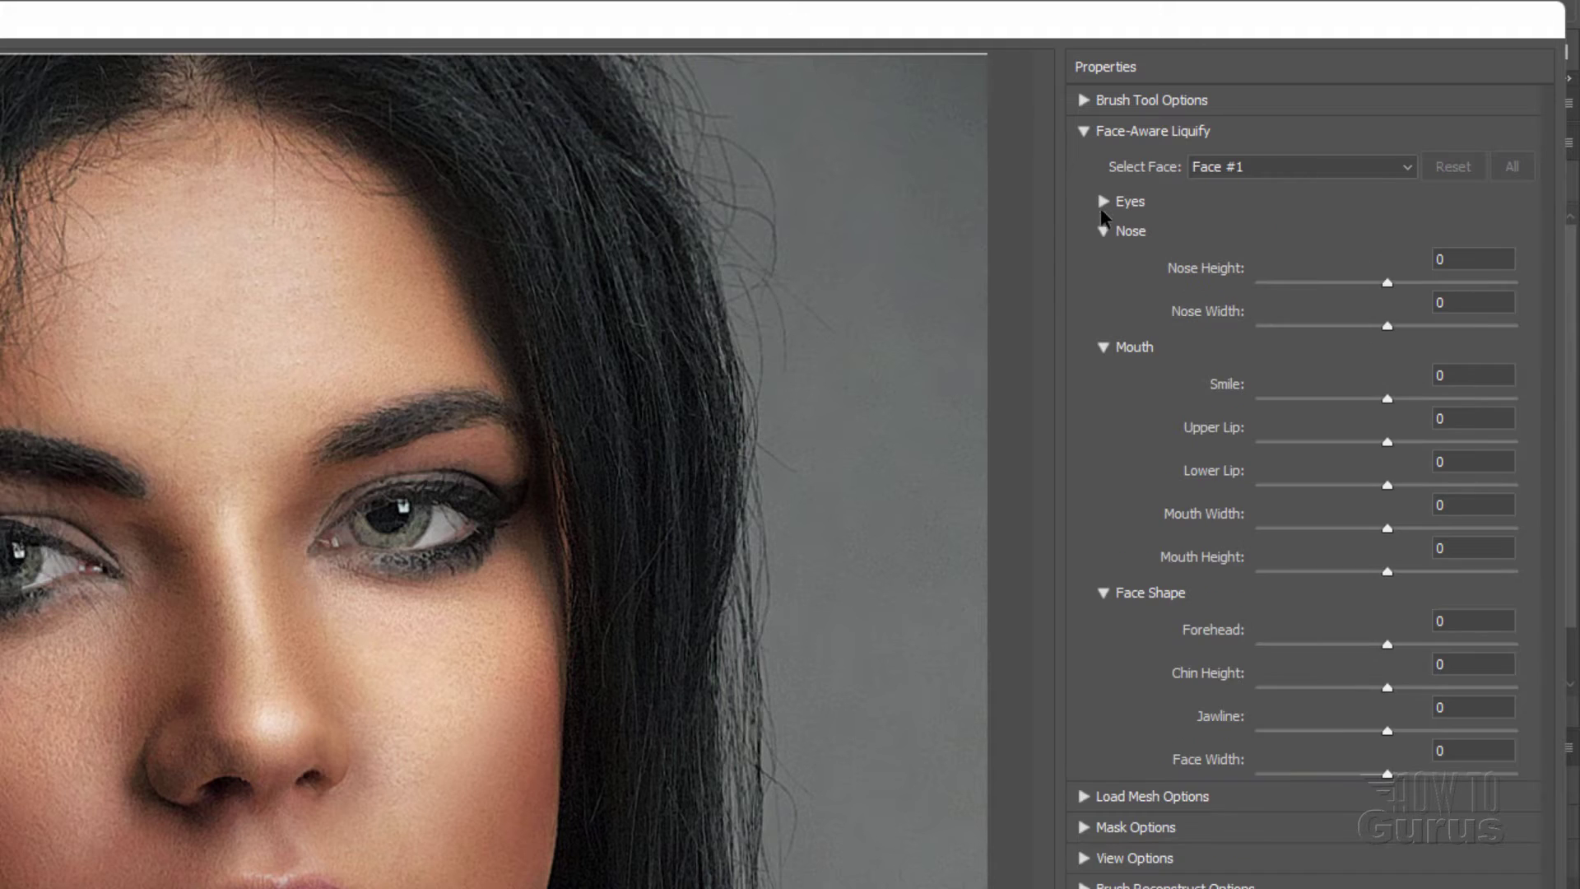
left_click(1104, 231)
left_click(1103, 260)
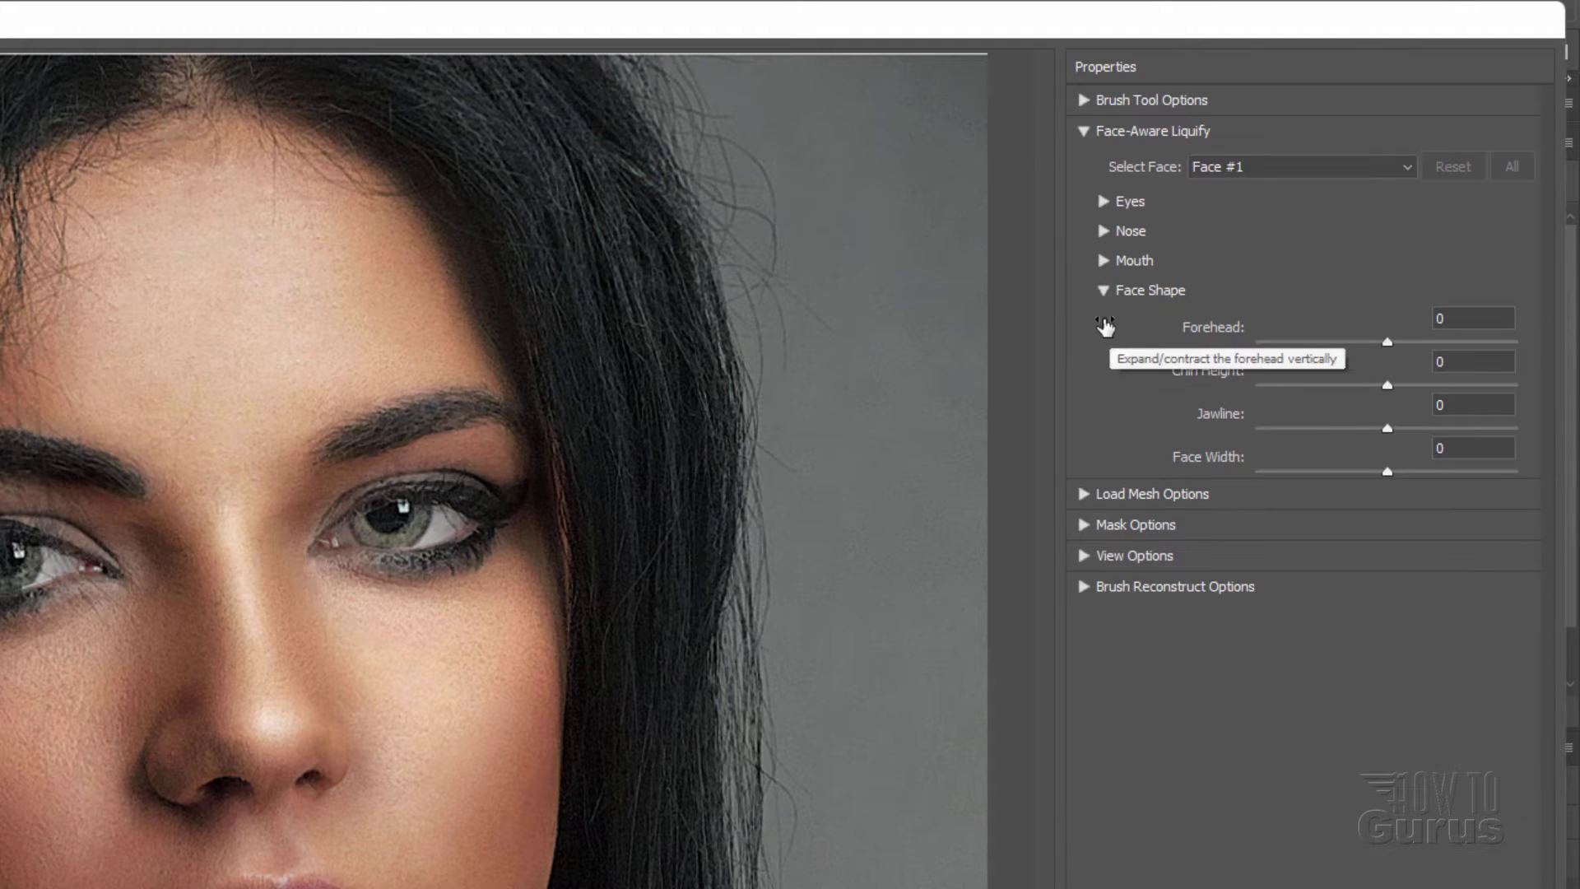
left_click(1103, 289)
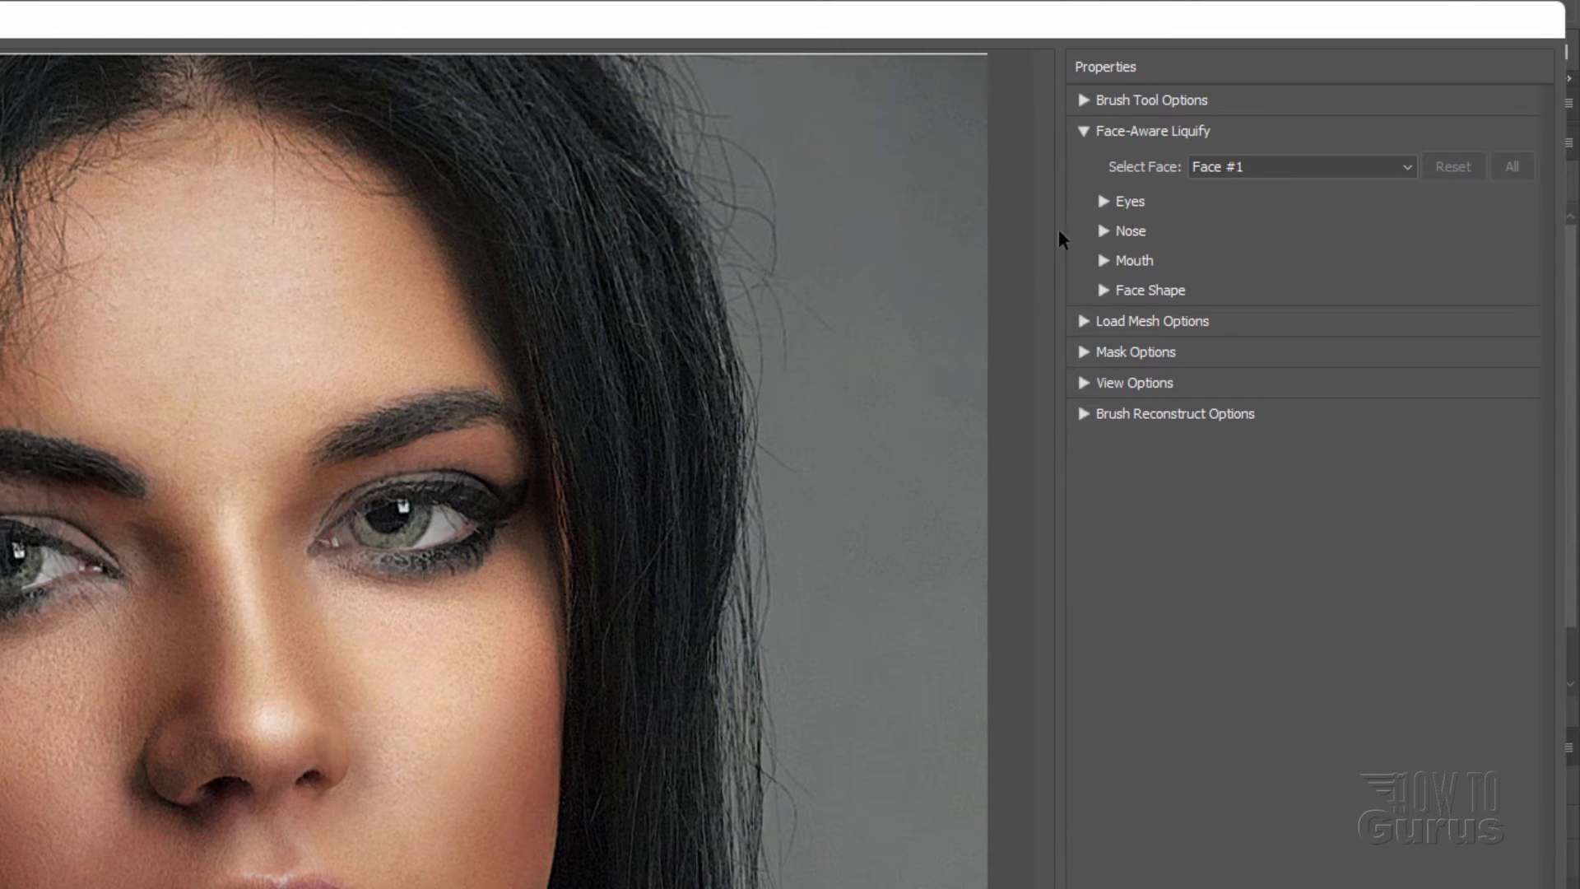
left_click(1105, 203)
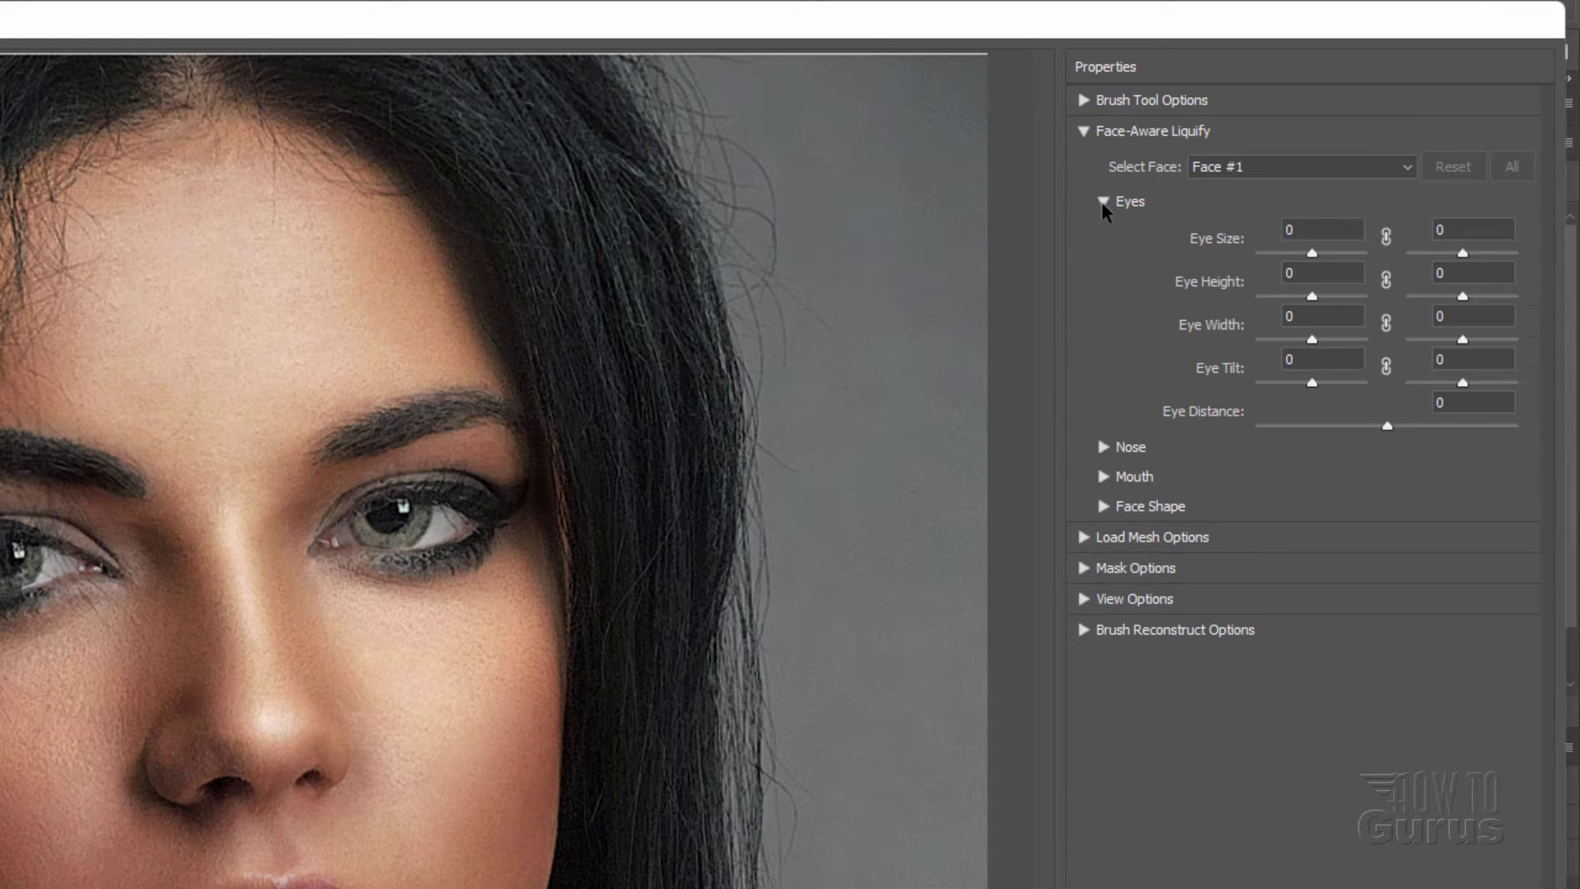
left_click(1104, 448)
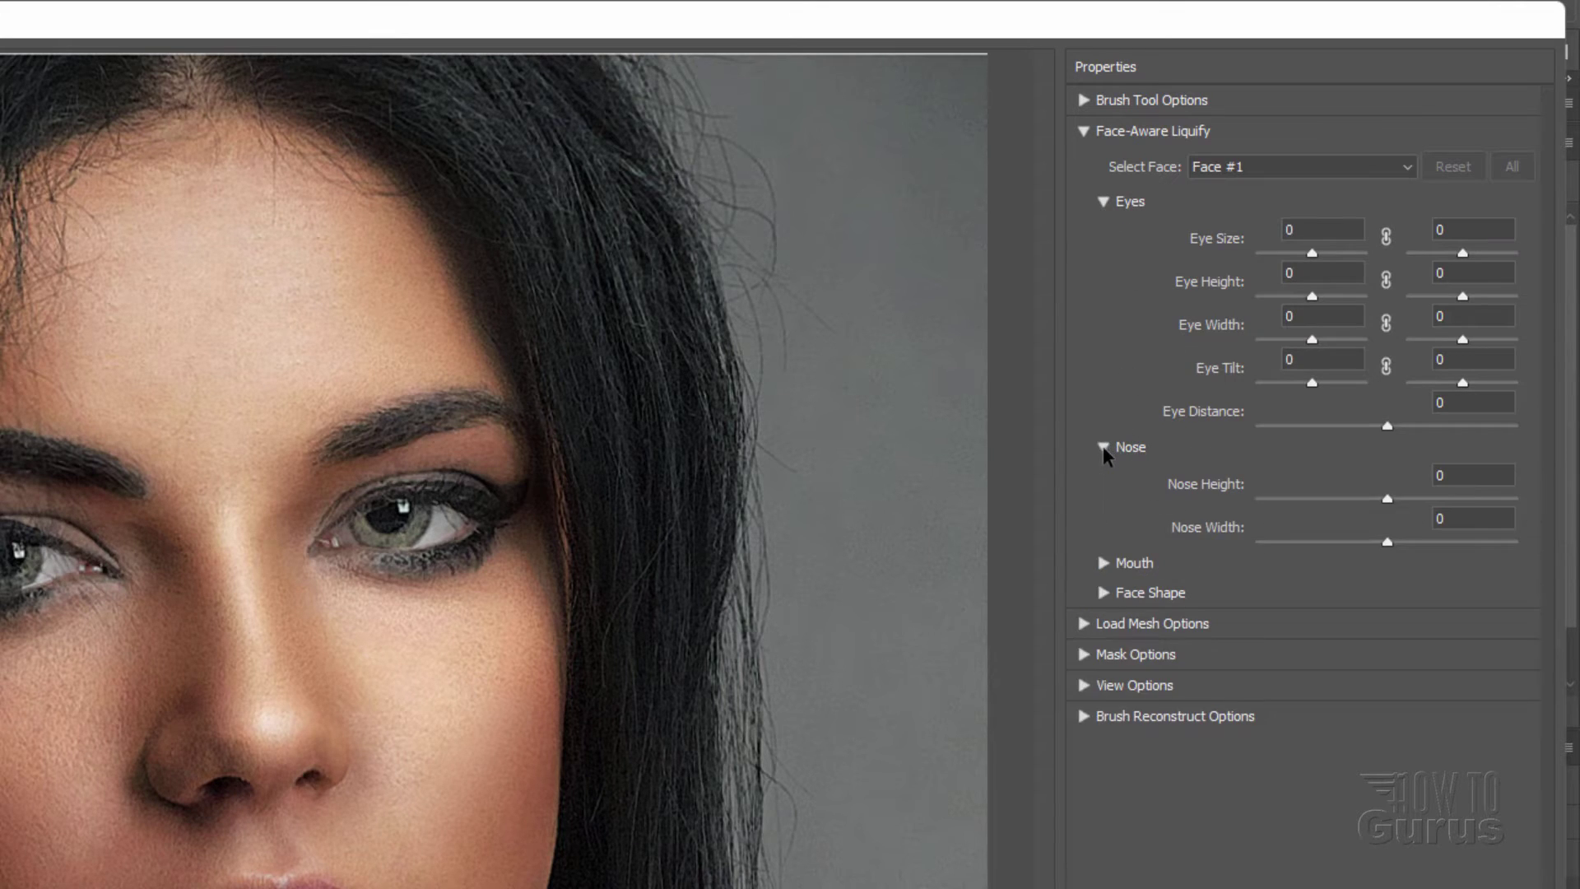
left_click(1104, 562)
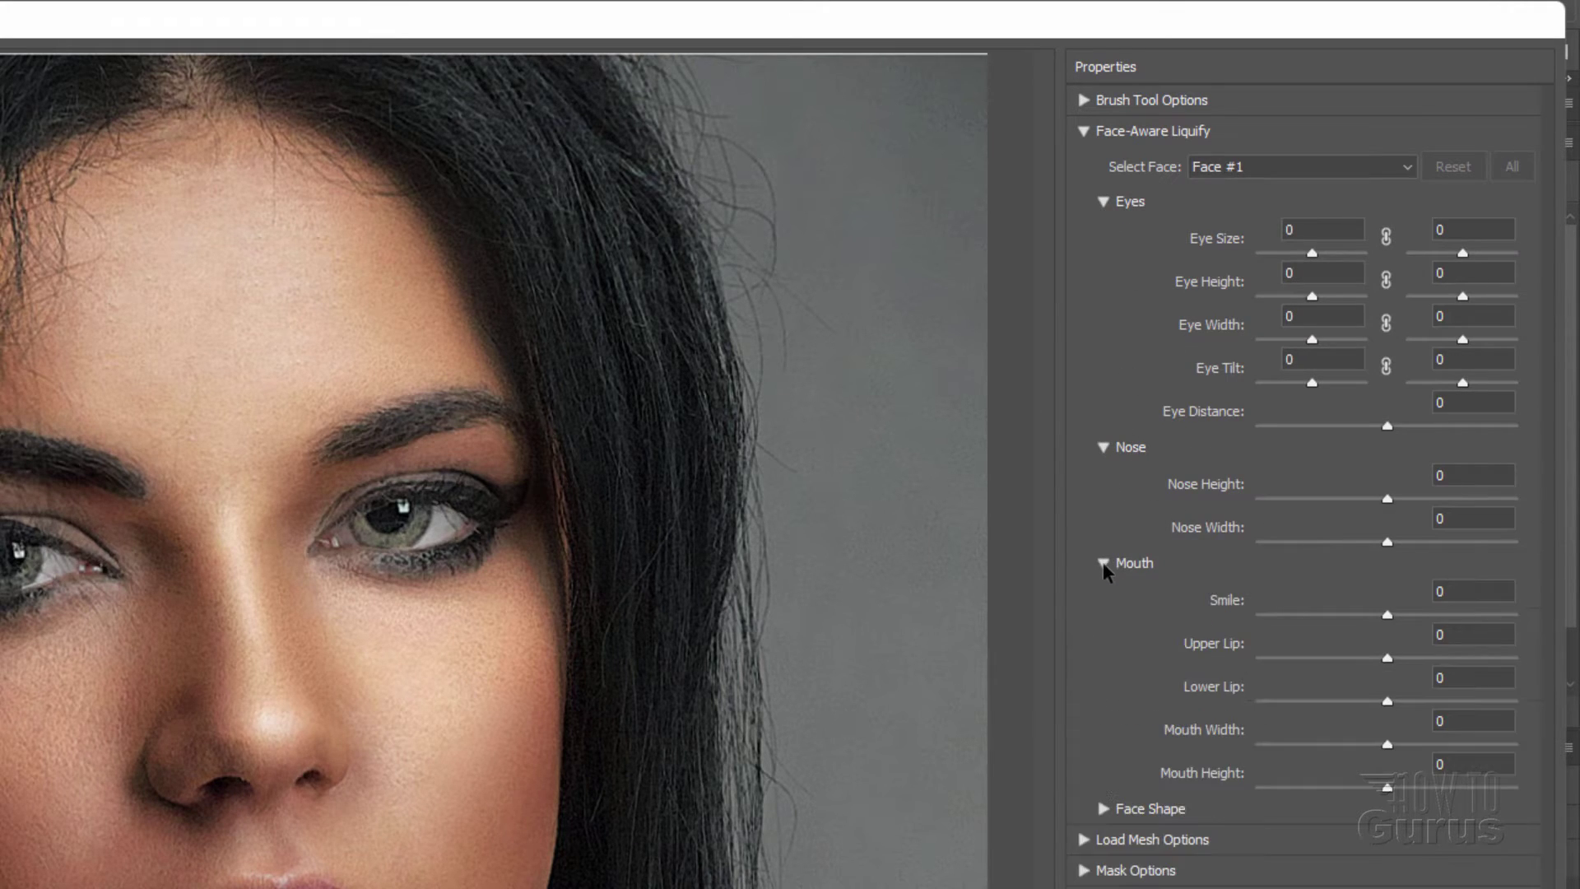
left_click(1105, 809)
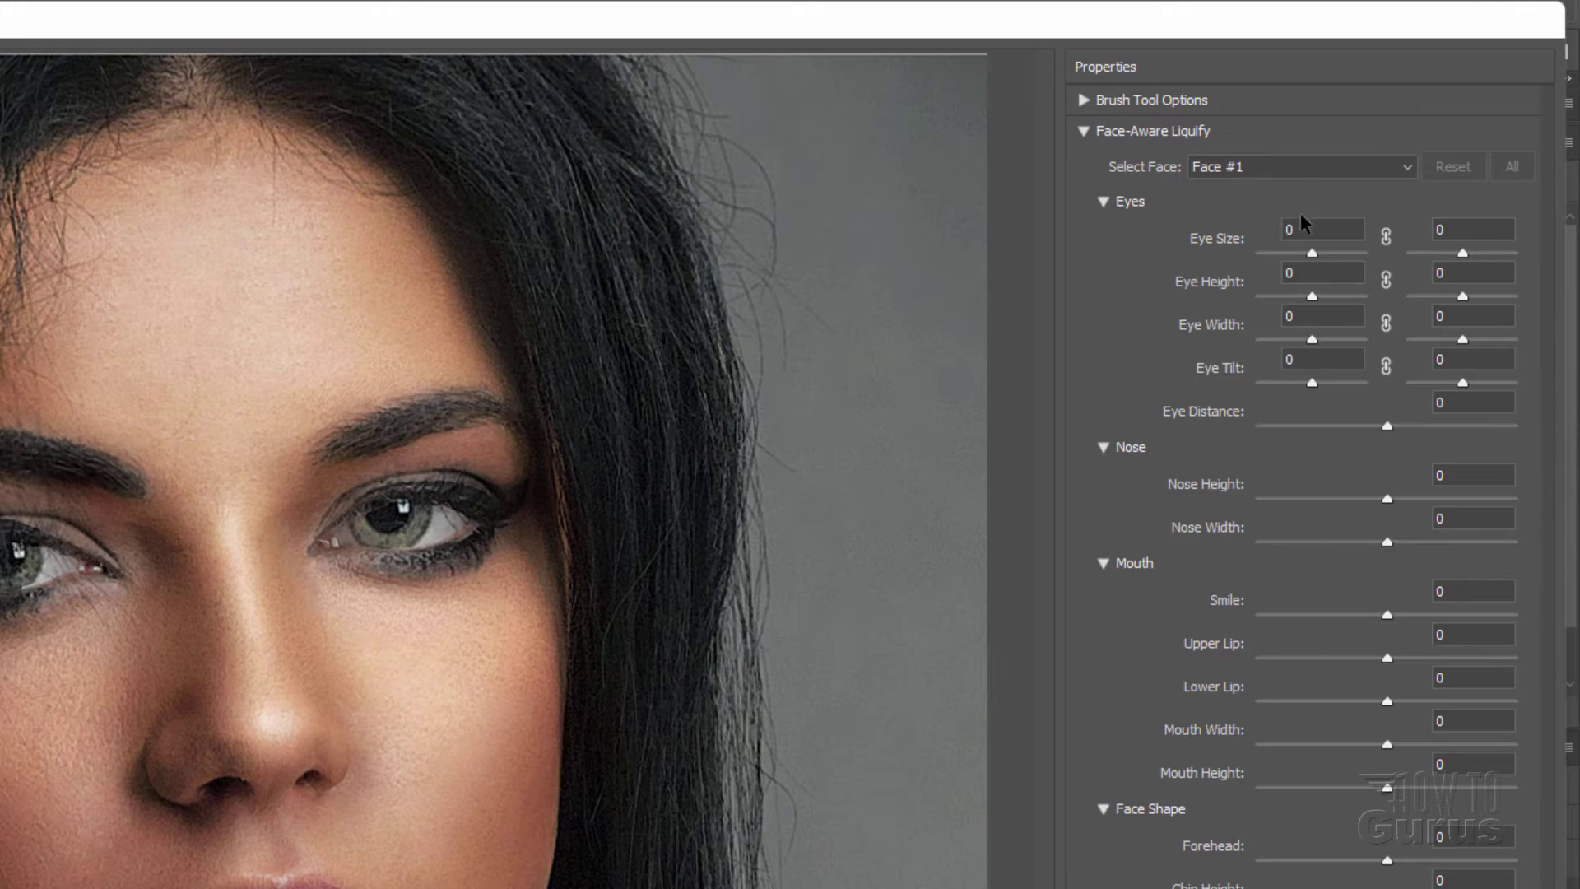
Link the left and right Eye Size, Eye Height, Eye Width and Eye Tilt values
left_click(1386, 238)
left_click(1386, 281)
left_click(1386, 324)
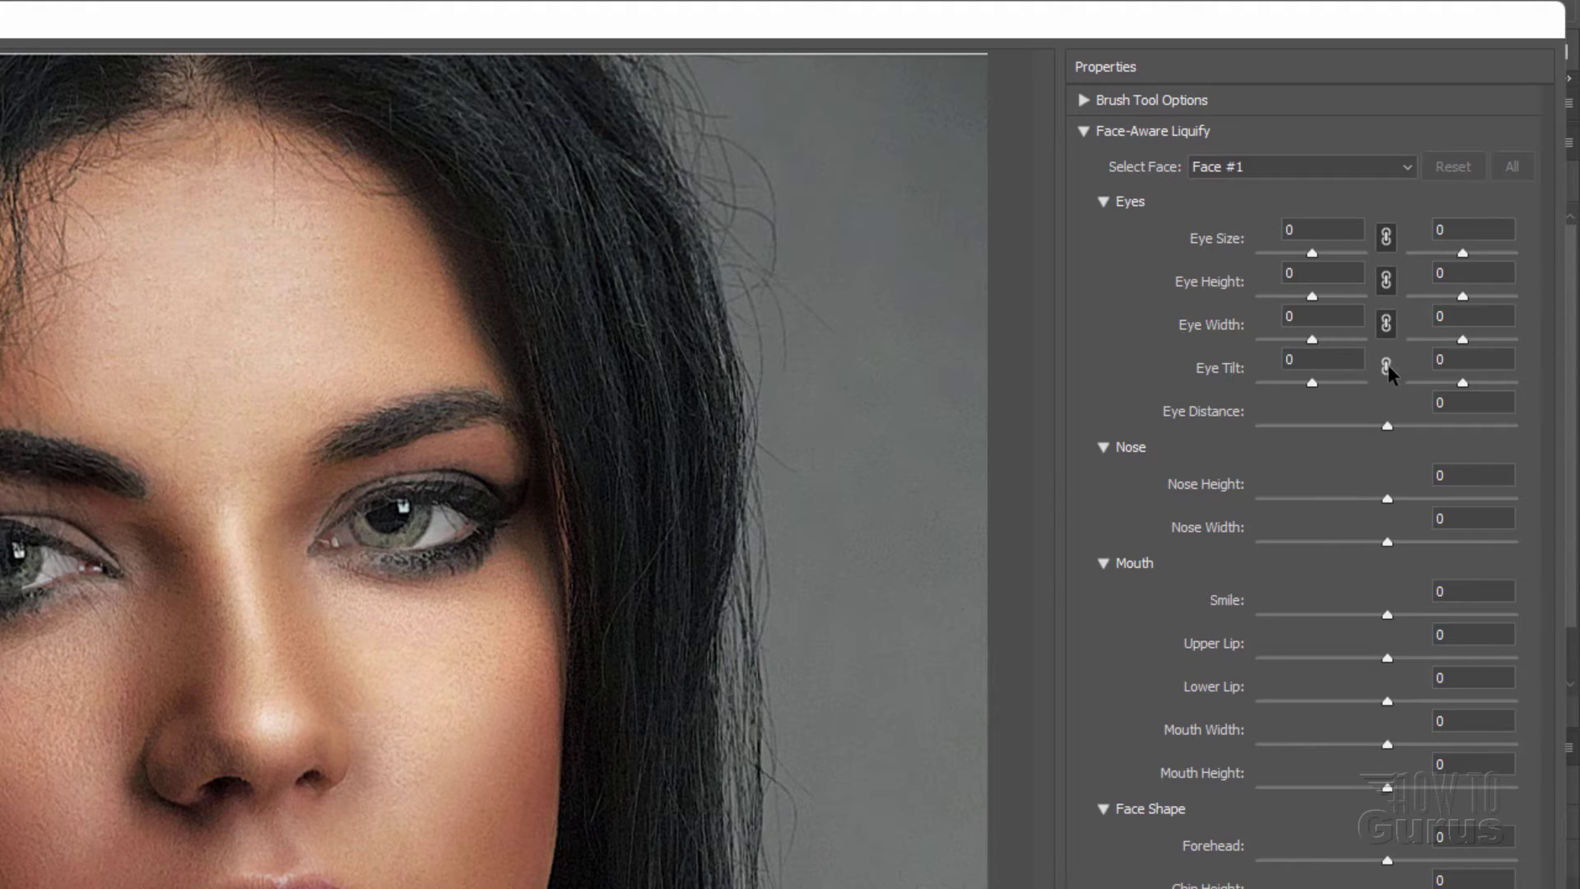
left_click(1386, 367)
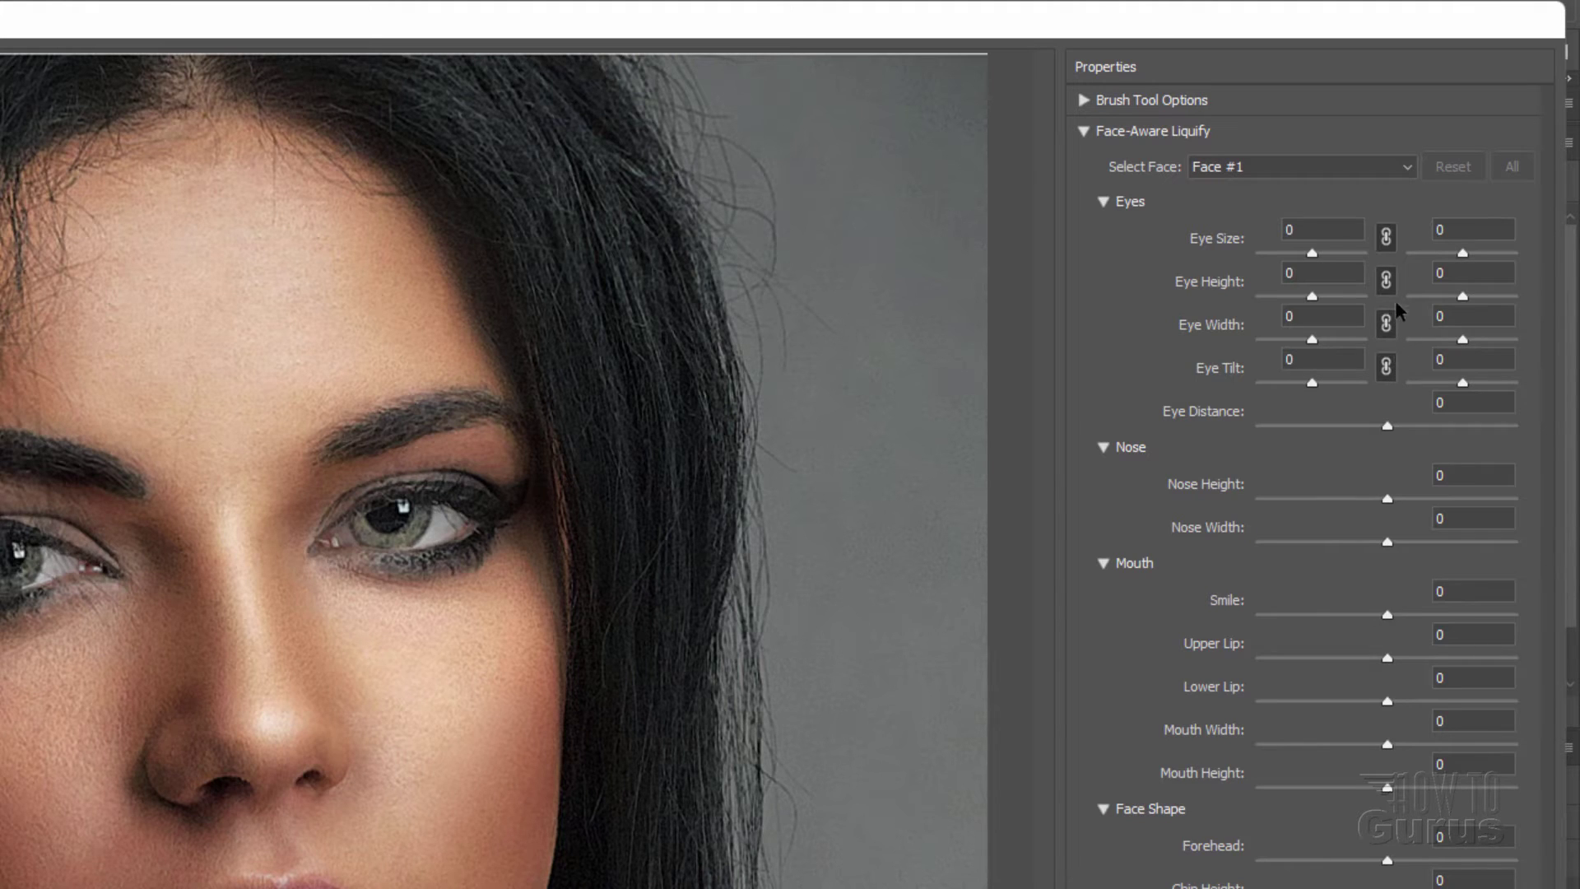
Enlarge both eyes to an Eye Size of about 54, toggling Preview to compare with the original
left_click(1313, 255)
left_click_drag(1313, 255, 1340, 255)
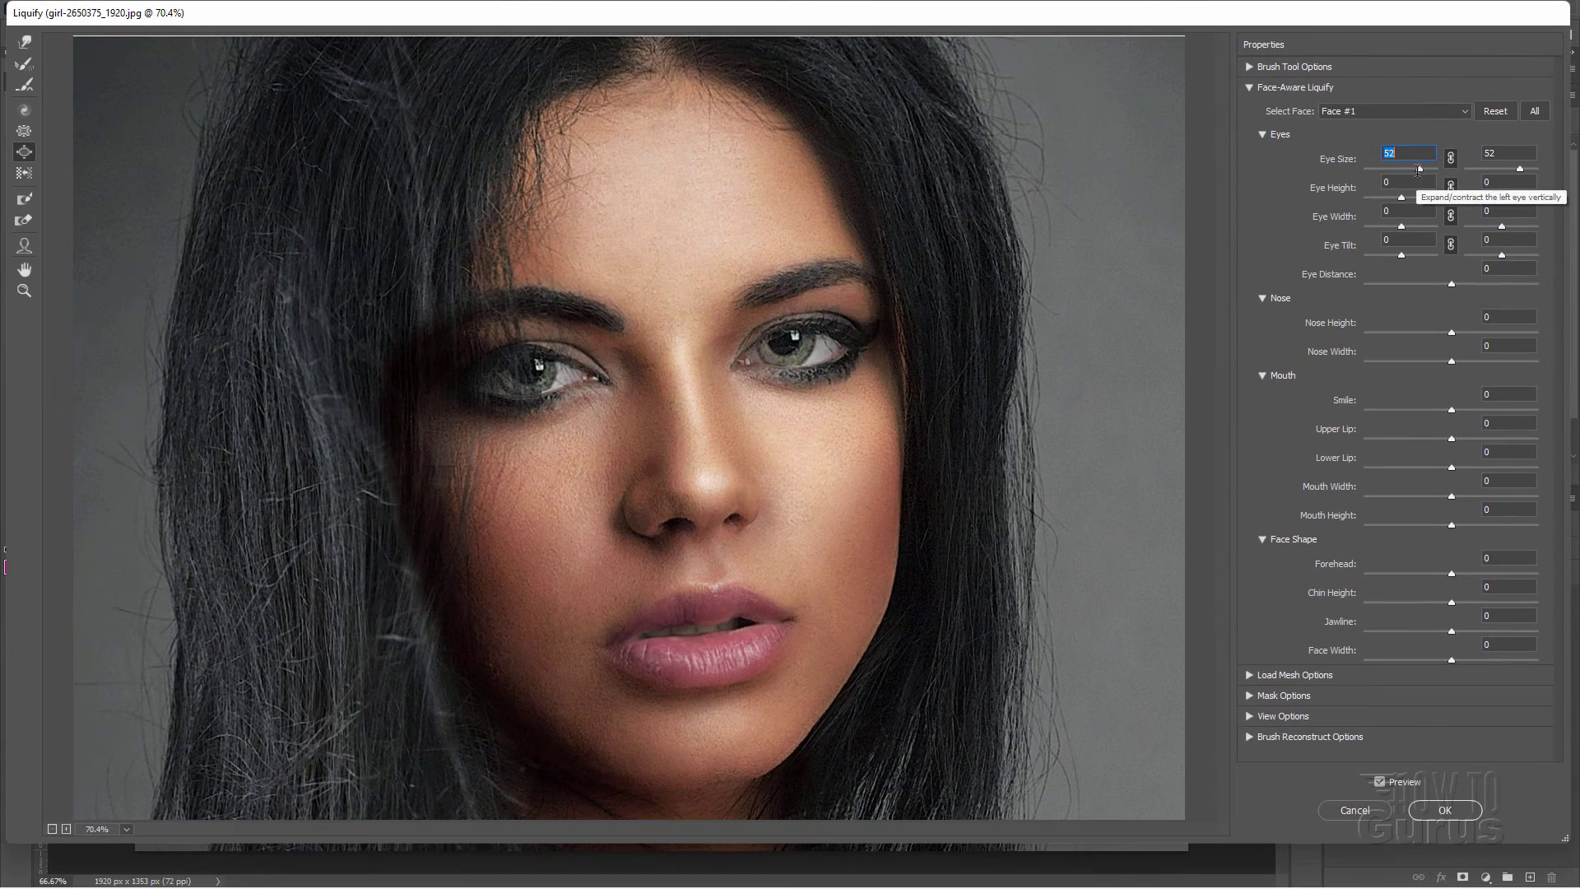
left_click_drag(1418, 170, 1416, 171)
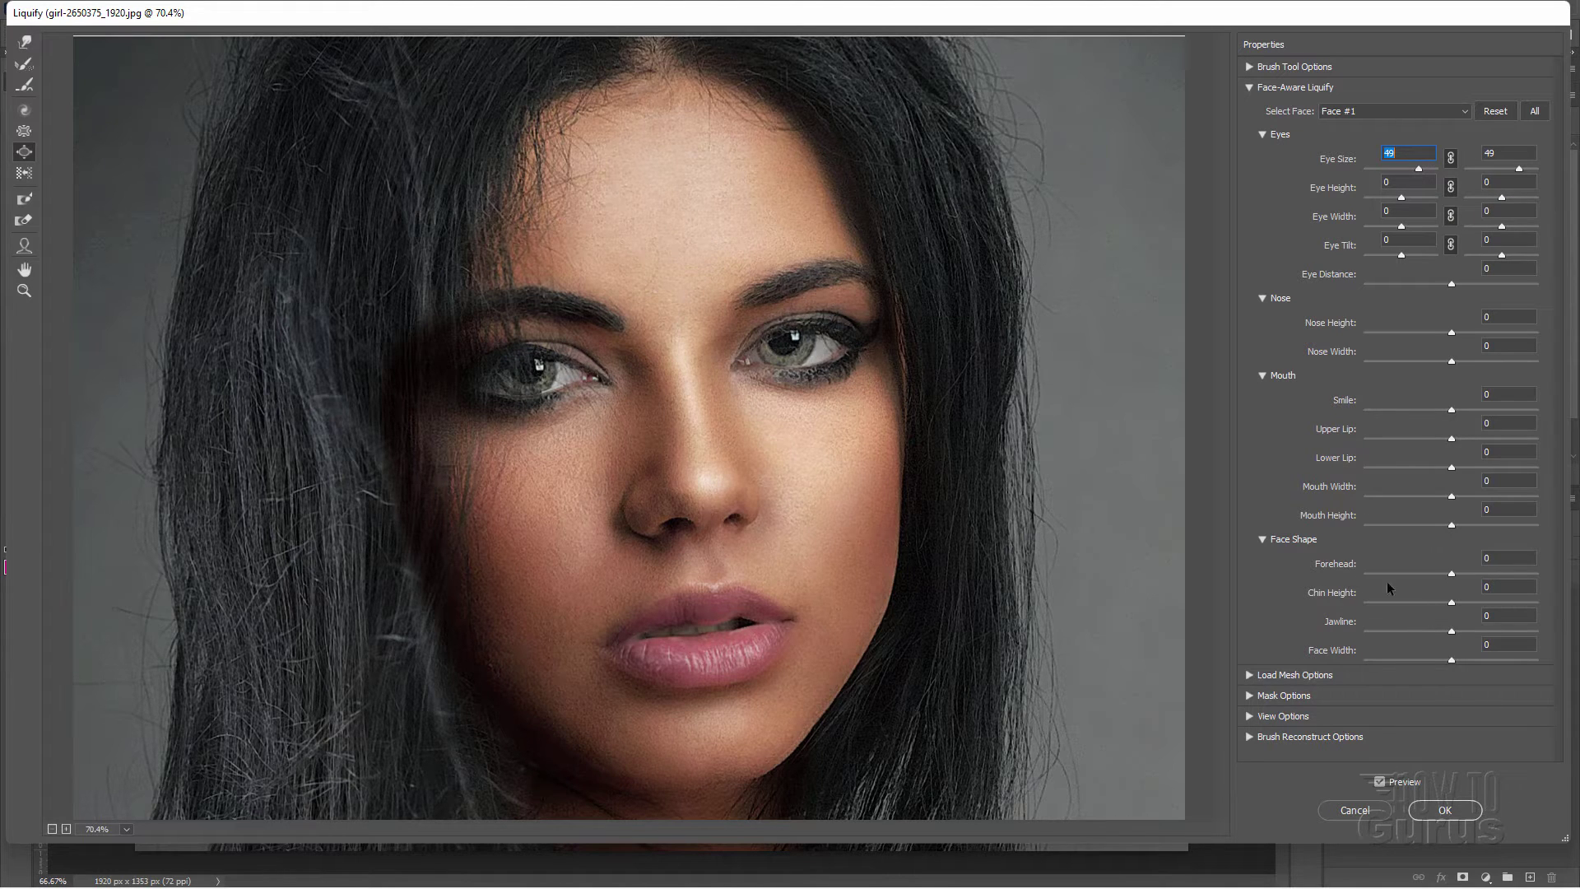
left_click(1380, 783)
left_click(1380, 783)
left_click(1380, 783)
left_click(1380, 783)
Raise Eye Size to 56 and Eye Tilt to 33 for both eyes, then compare against the original
left_click_drag(1421, 171, 1406, 227)
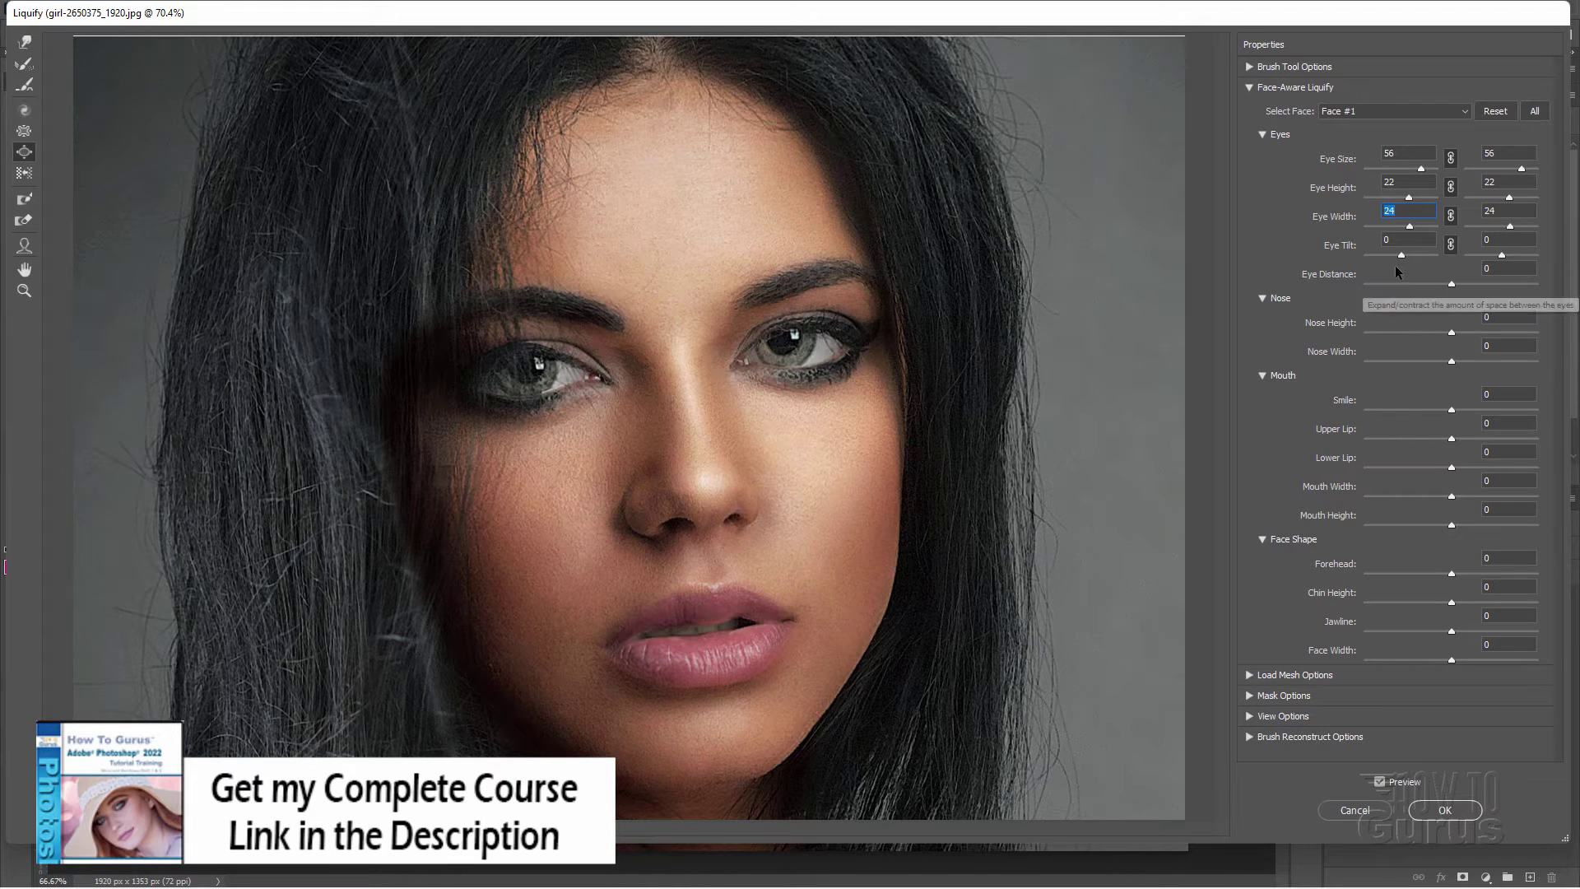
left_click_drag(1401, 257, 1412, 255)
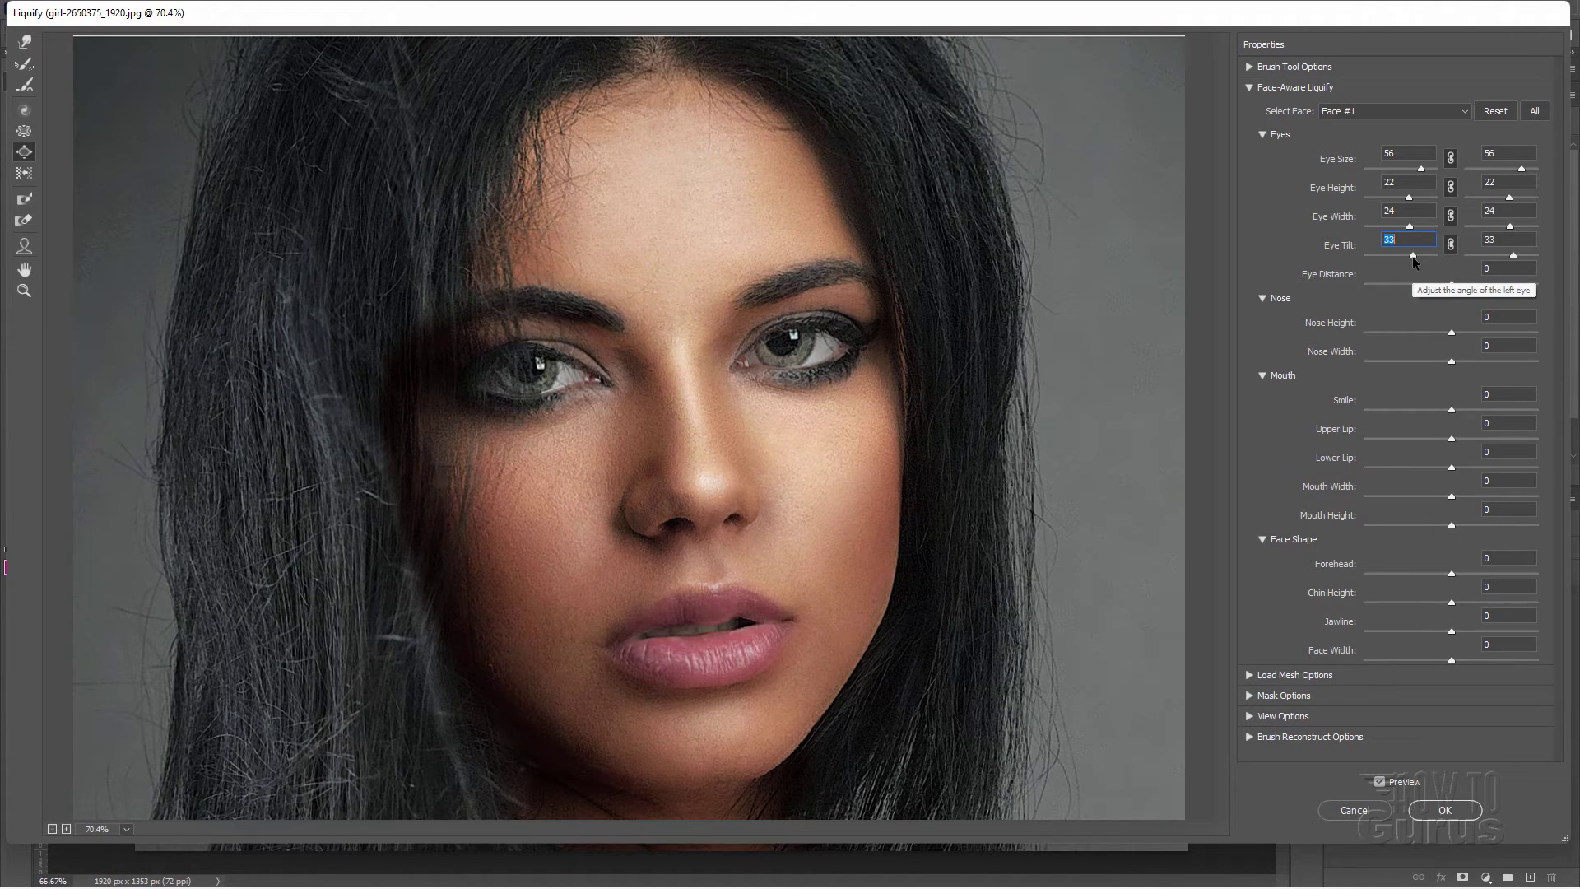
left_click(1380, 782)
left_click(1381, 782)
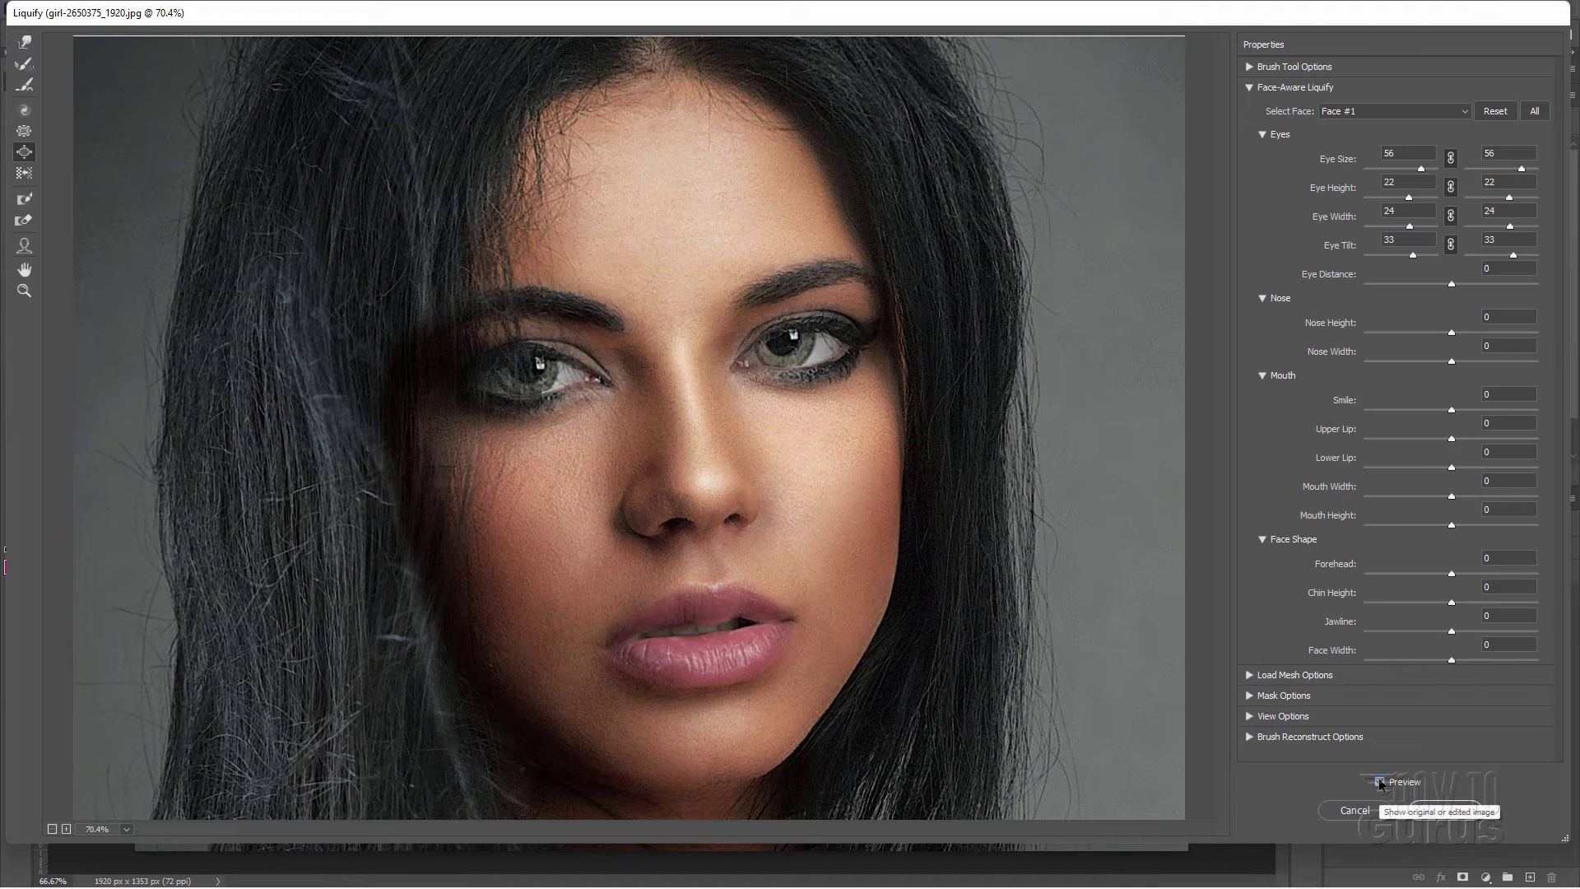
left_click(1381, 782)
left_click(1381, 781)
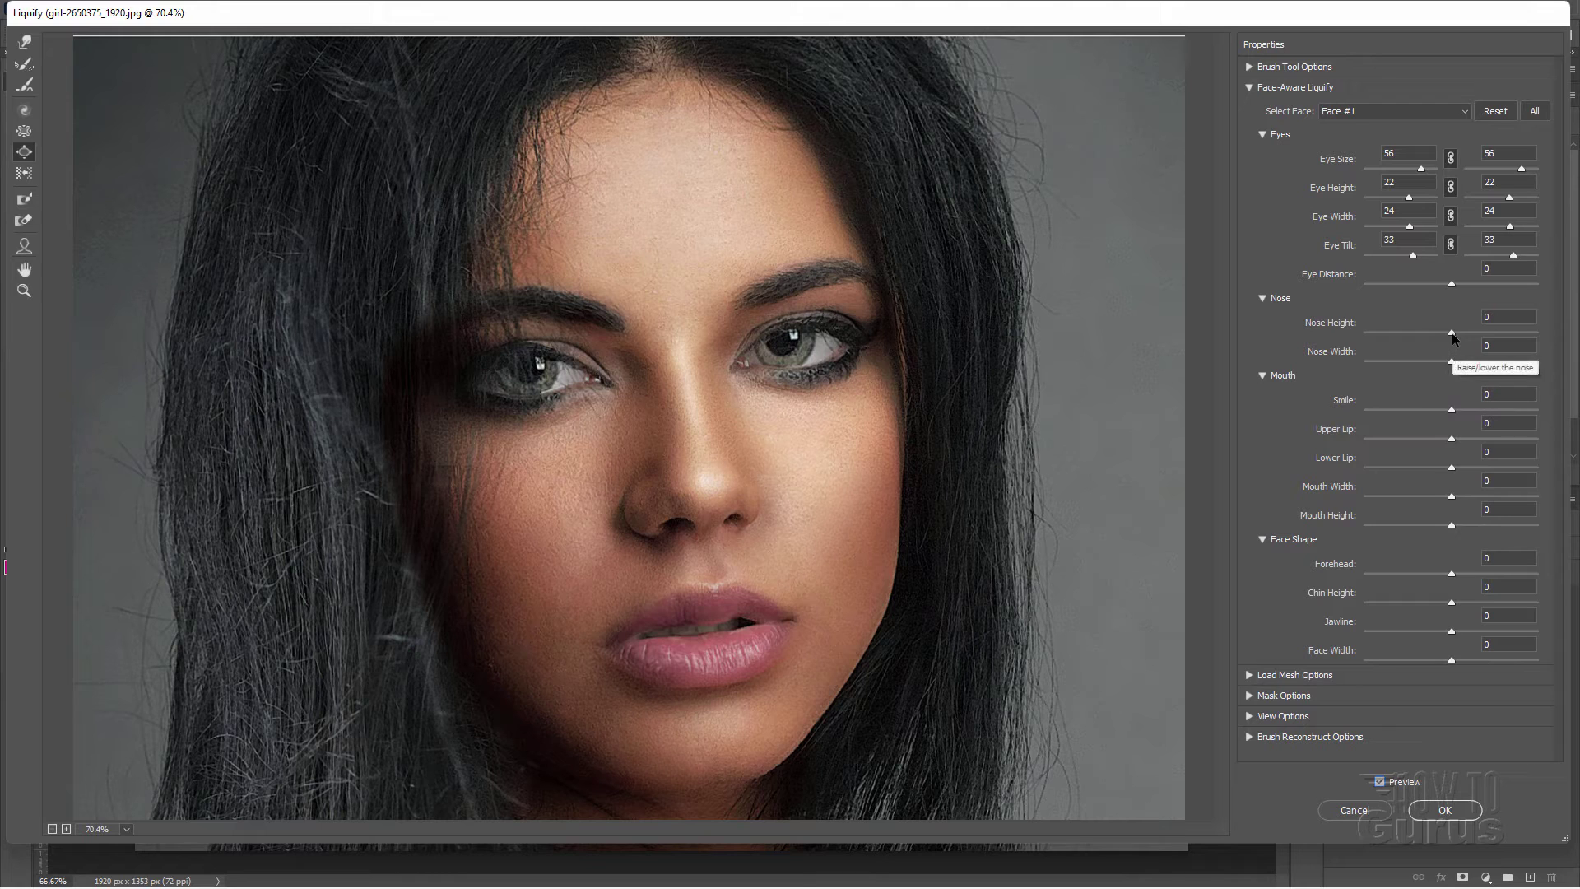
Set Nose Height to 6 after trying -100 and 18, then narrow Nose Width to -61
mouse_move(1455, 333)
left_mouse_down()
mouse_move(1486, 328)
mouse_move(1456, 333)
left_mouse_up()
type("-100")
key("Return")
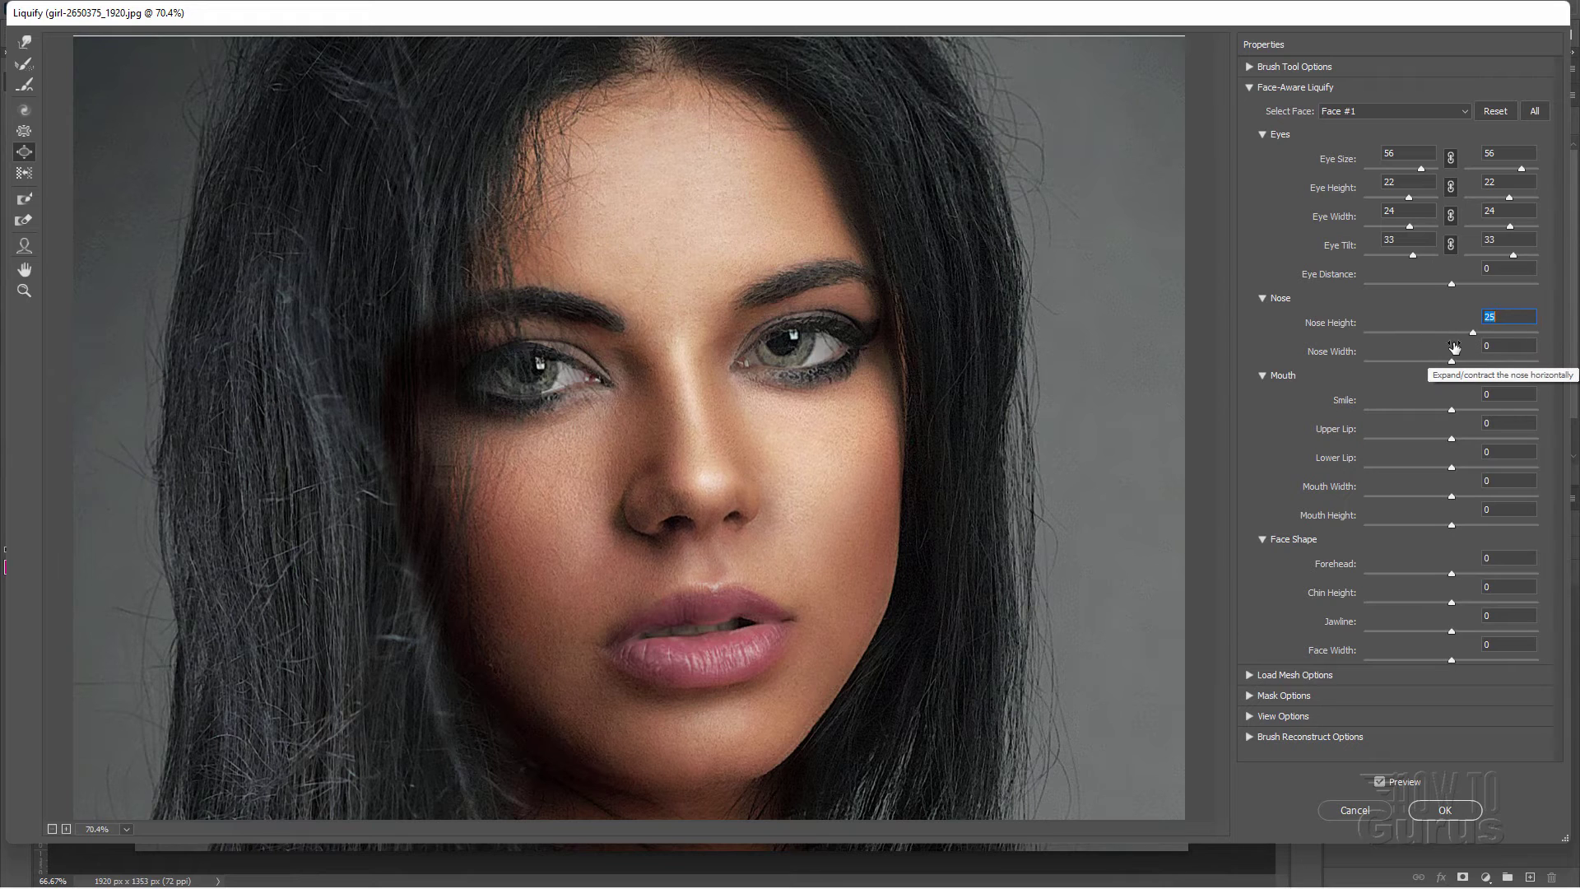
type("18")
key("Return")
type("6")
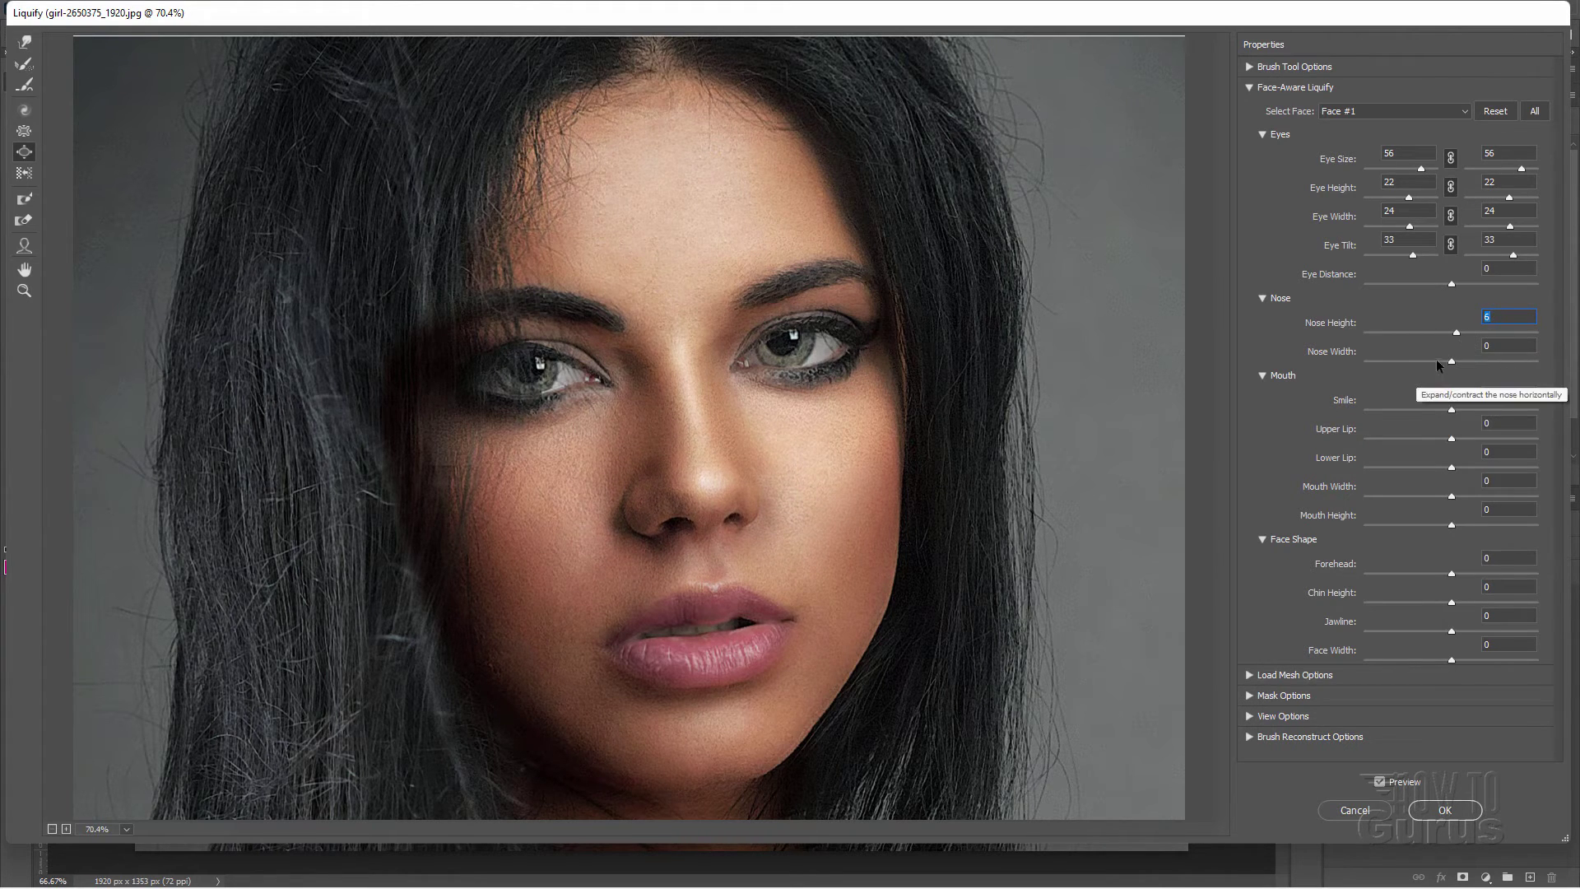
key("Tab")
left_click_drag(1487, 358, 1397, 370)
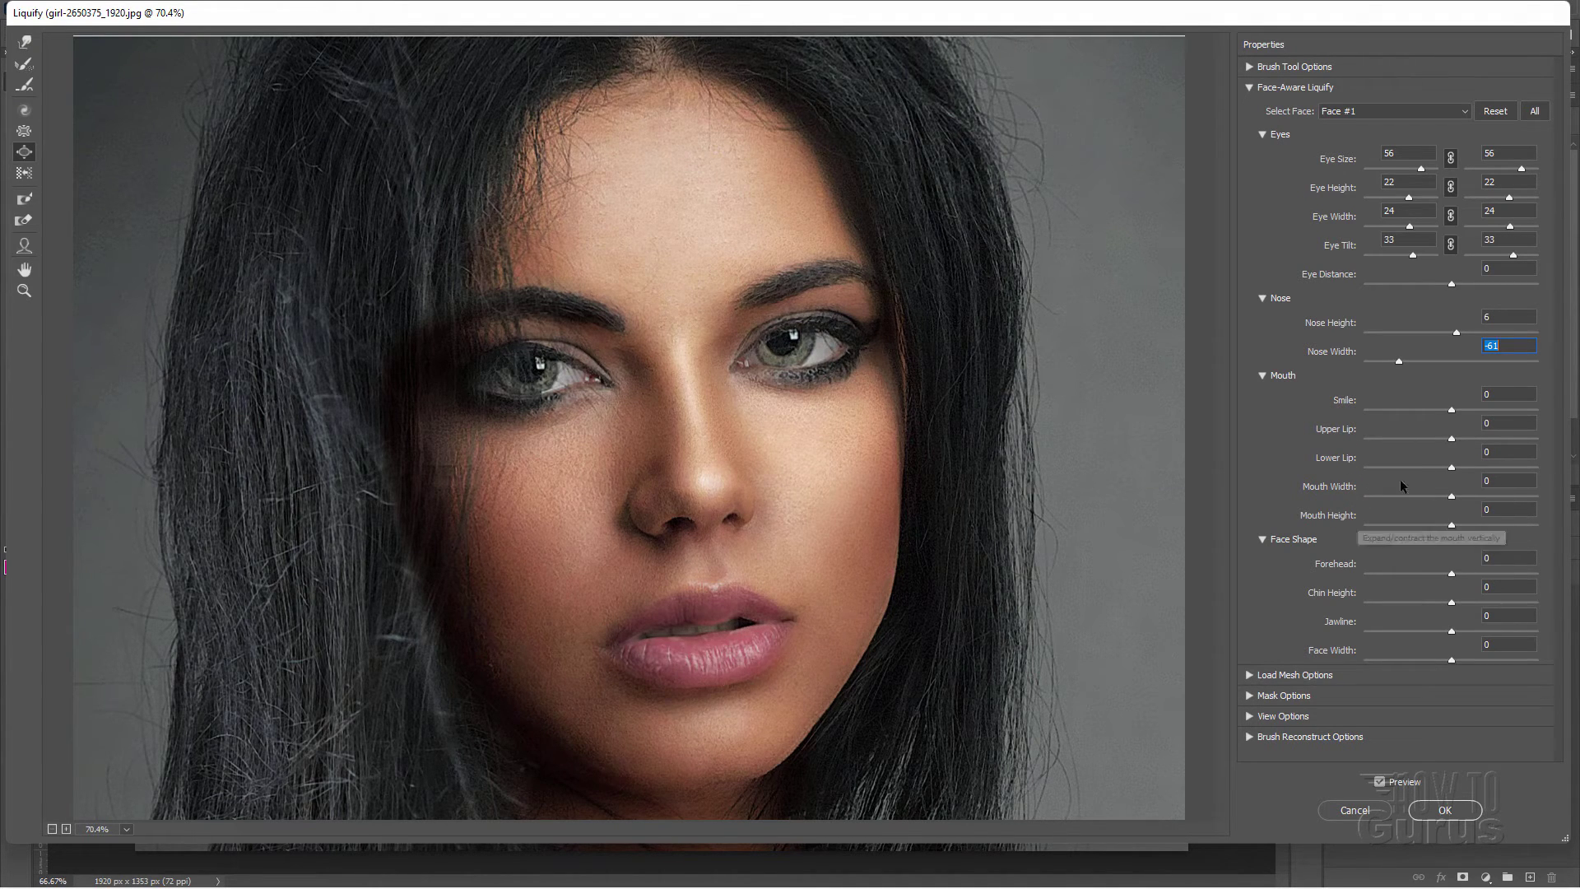
Thicken the Lower Lip to 40 and set Mouth Width to 21 and Mouth Height to 37
left_click(1453, 468)
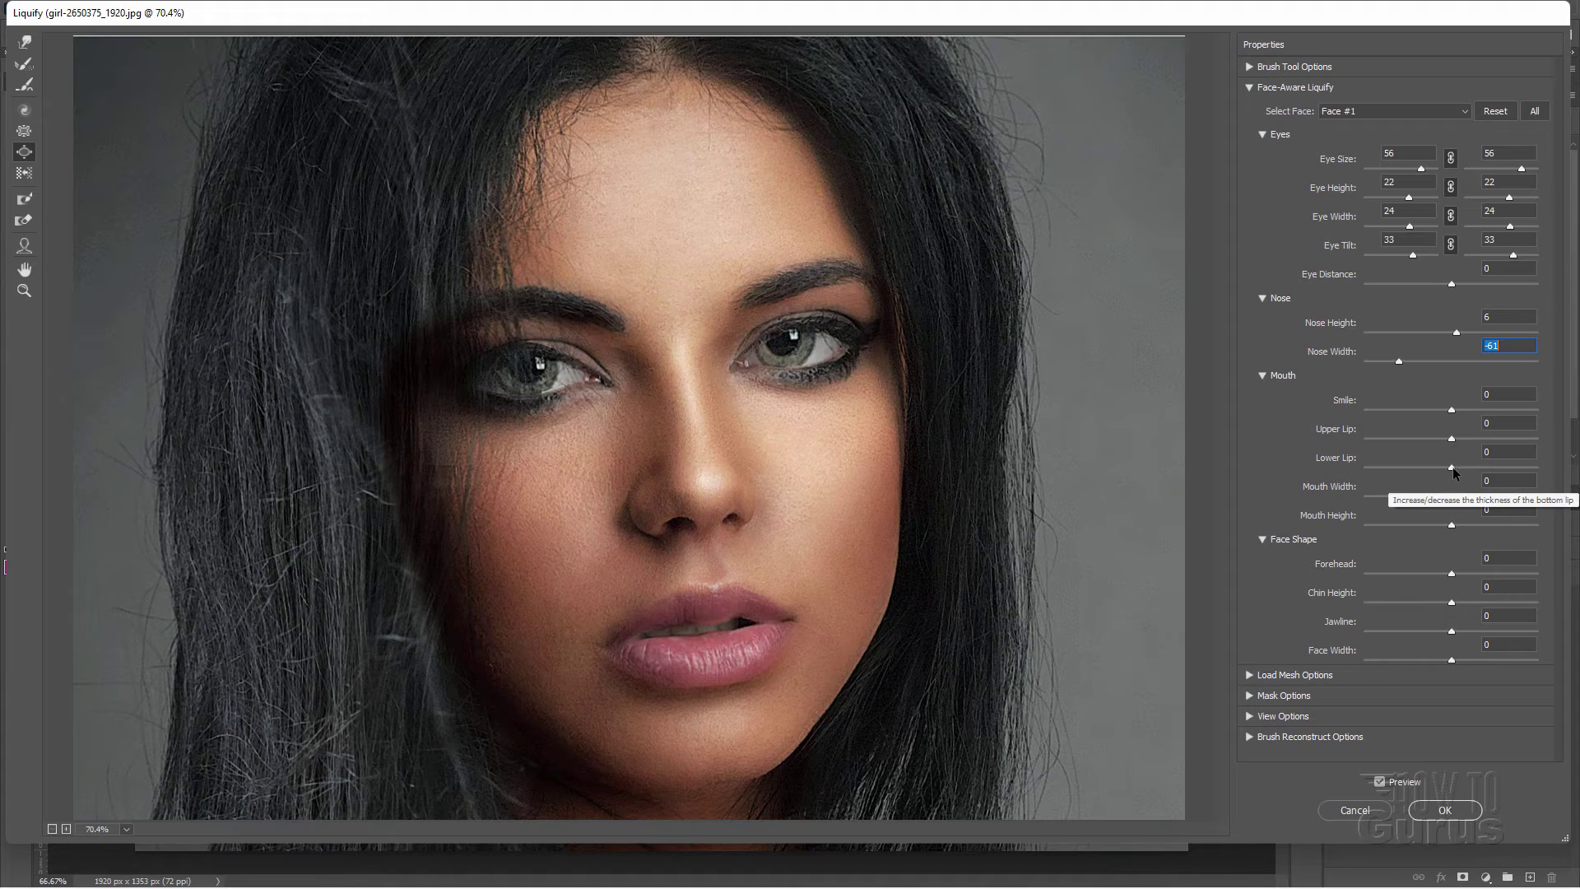
left_click_drag(1453, 467, 1476, 462)
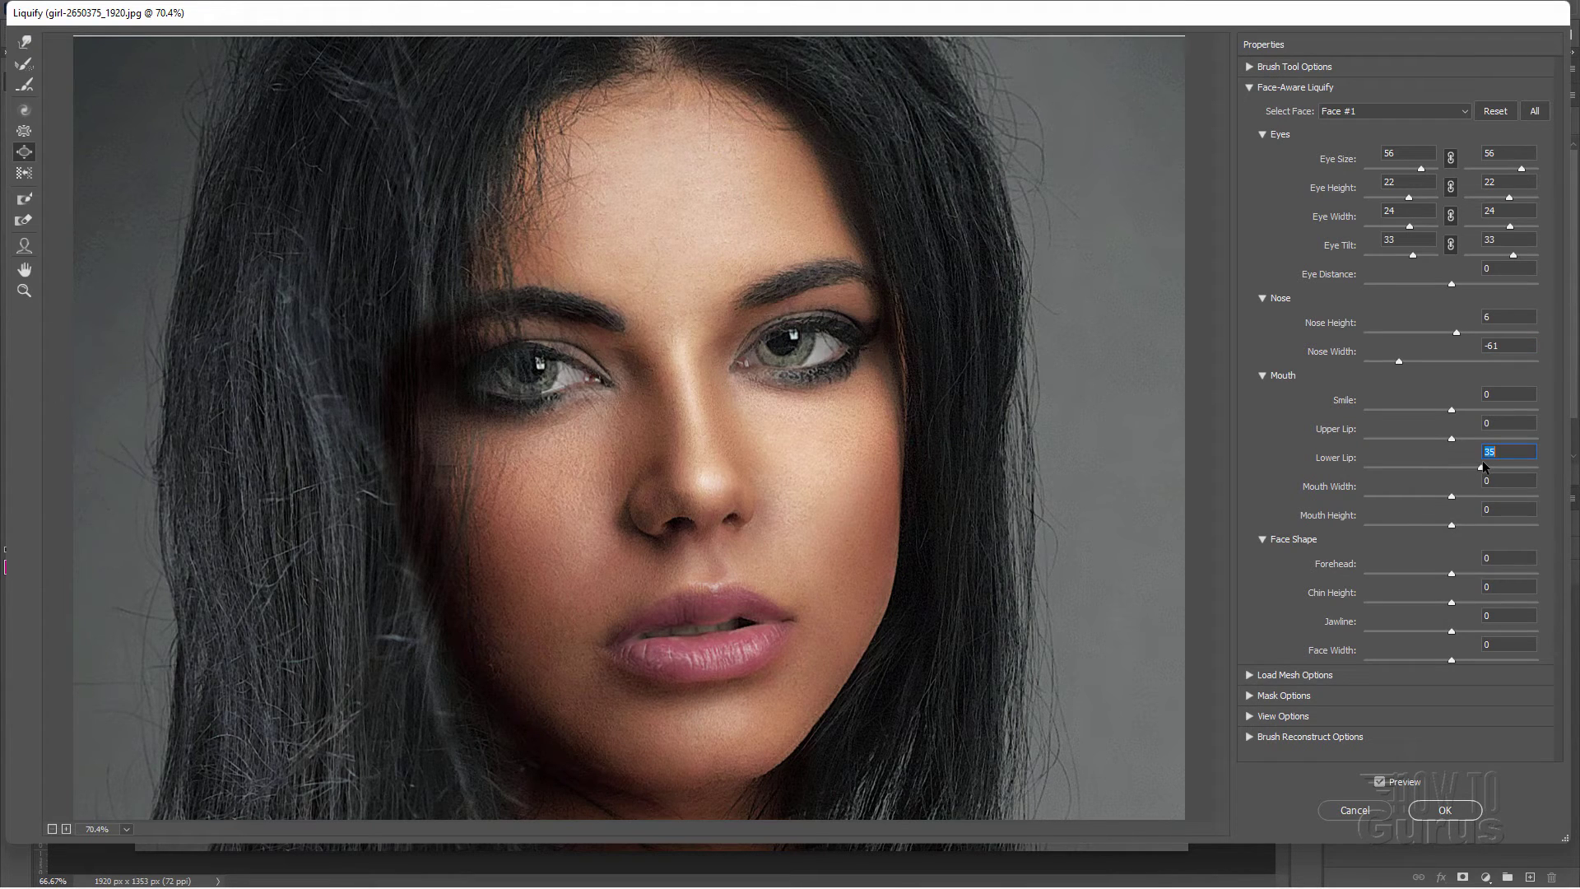
left_click(1452, 498)
left_click_drag(1470, 491, 1482, 525)
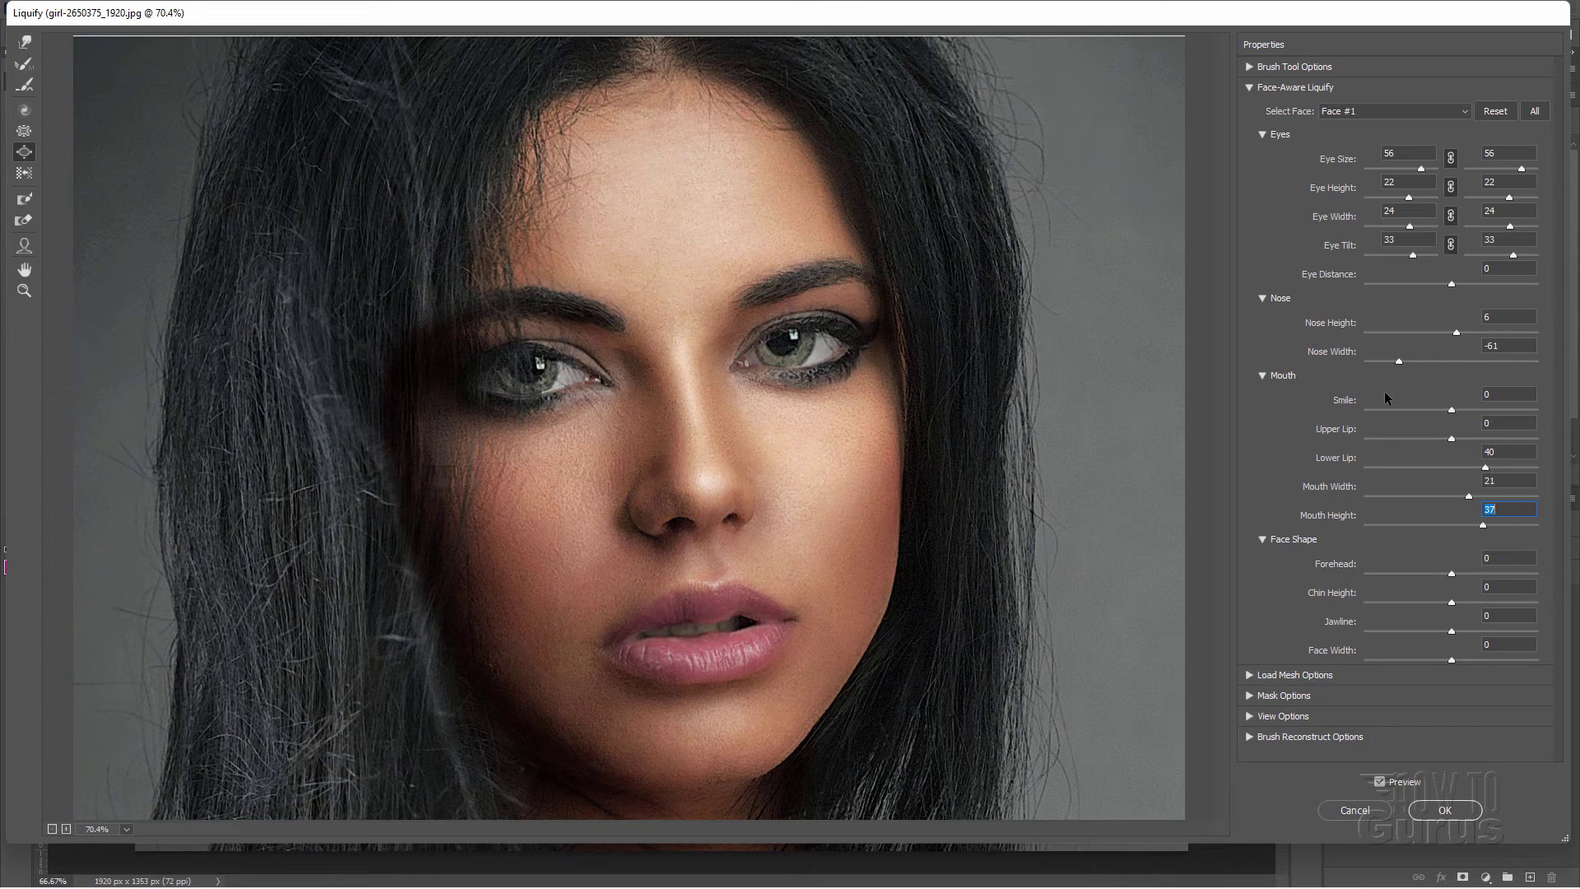
Add a Smile of 36, then toggle Preview to compare with the original face
mouse_move(1452, 408)
left_mouse_down()
mouse_move(1522, 408)
mouse_move(1459, 405)
mouse_move(1477, 402)
left_mouse_up()
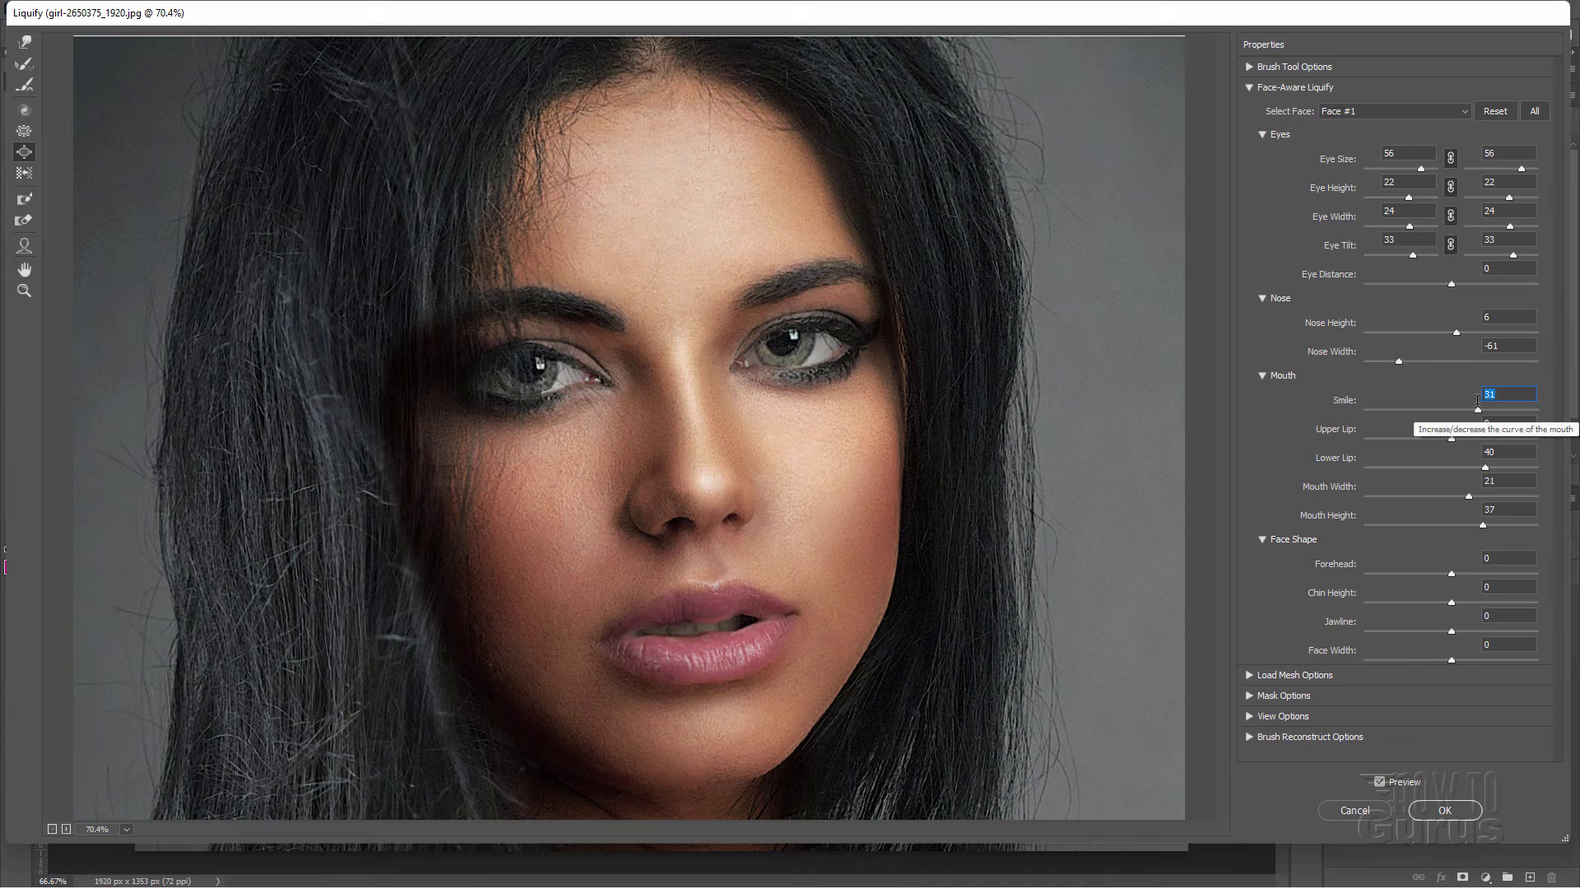
left_click_drag(1476, 401, 1481, 401)
left_click(1380, 781)
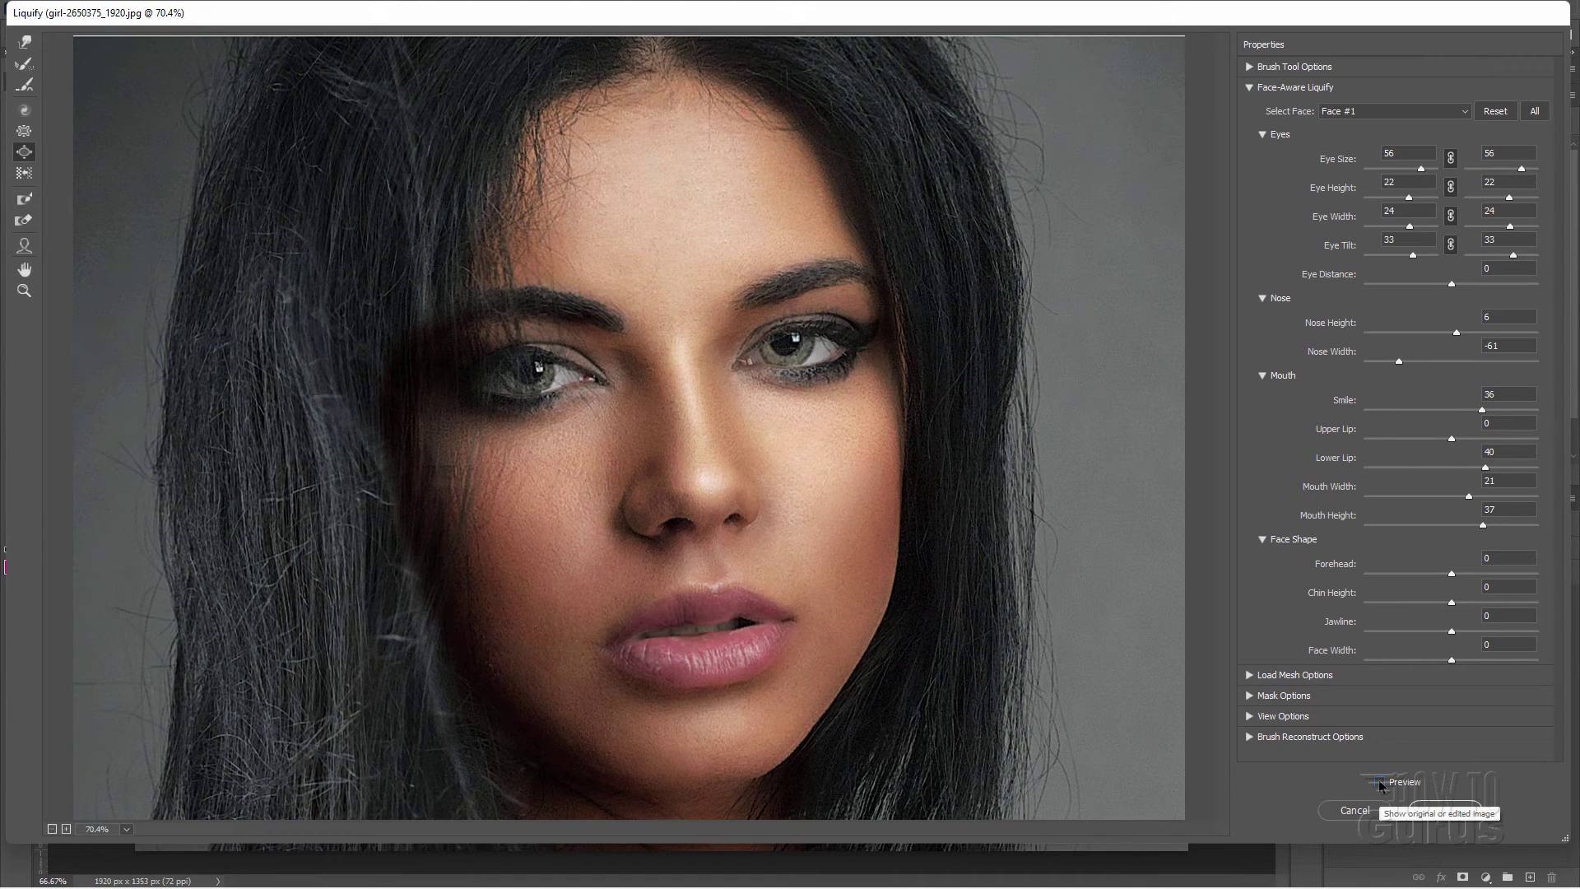
left_click(1380, 781)
left_click(1379, 781)
left_click(1380, 782)
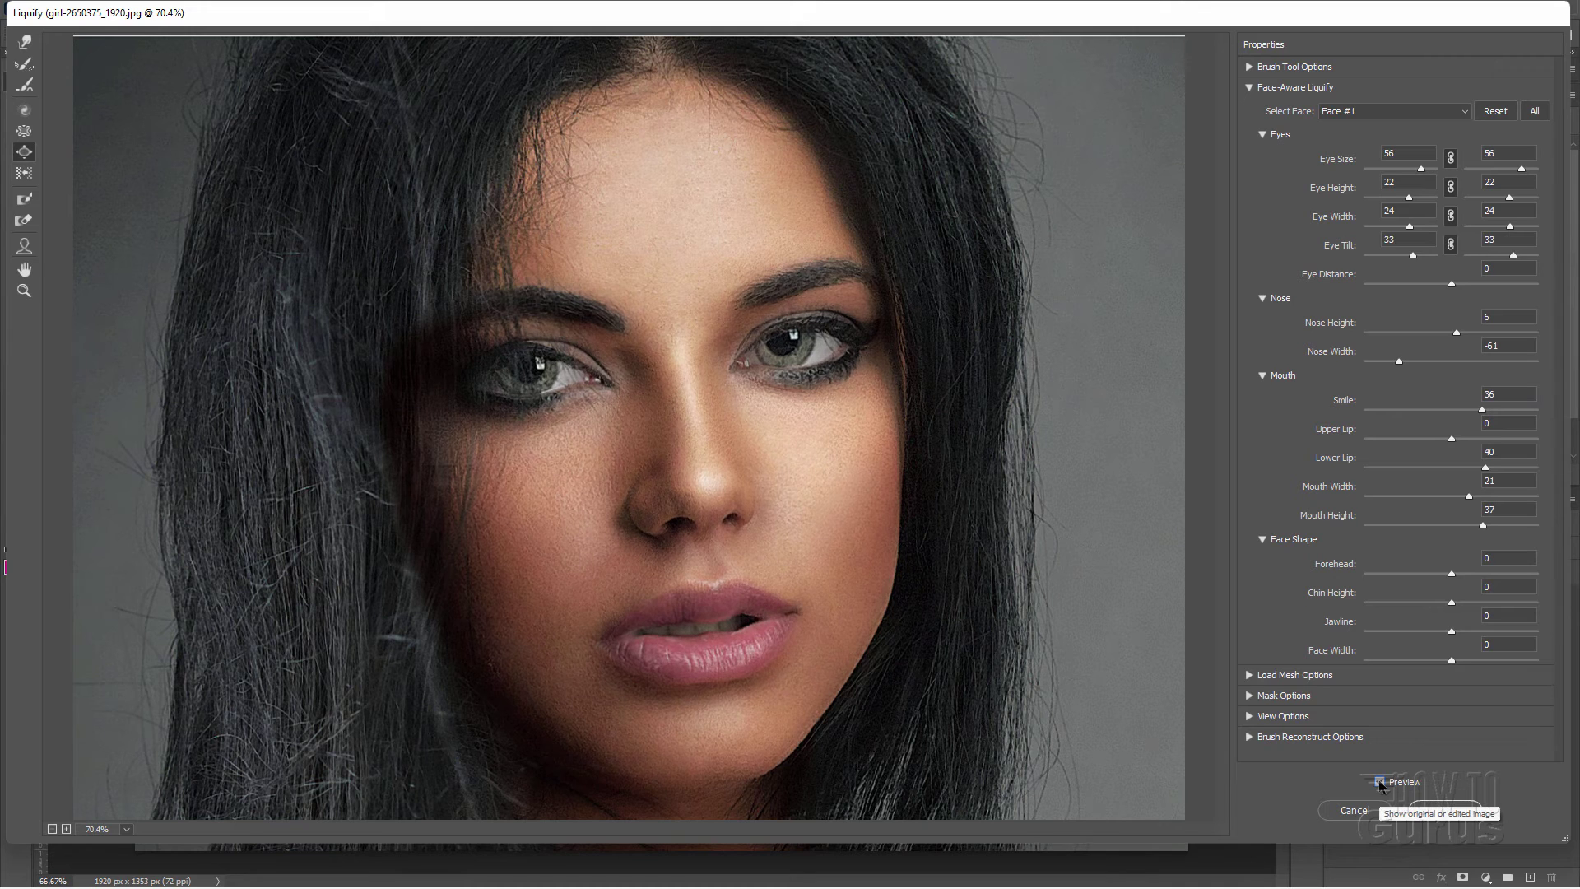
left_click(1380, 782)
left_click(1380, 782)
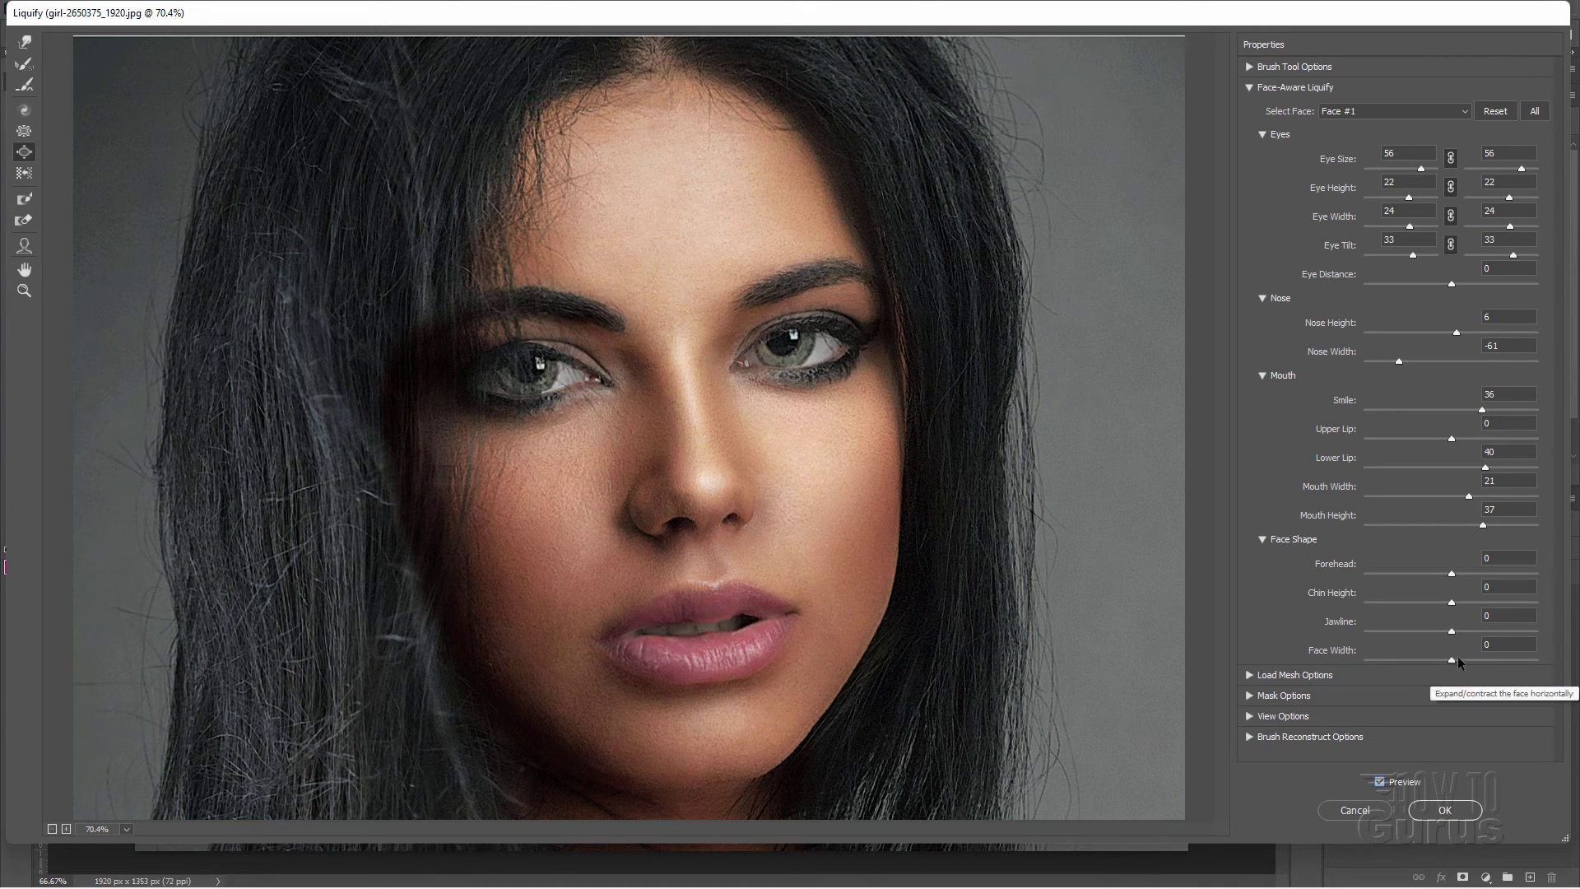
Set Face Width to 23, then toggle Preview several times to compare with the original
mouse_move(1467, 658)
left_mouse_down()
mouse_move(1321, 673)
mouse_move(1470, 658)
left_mouse_up()
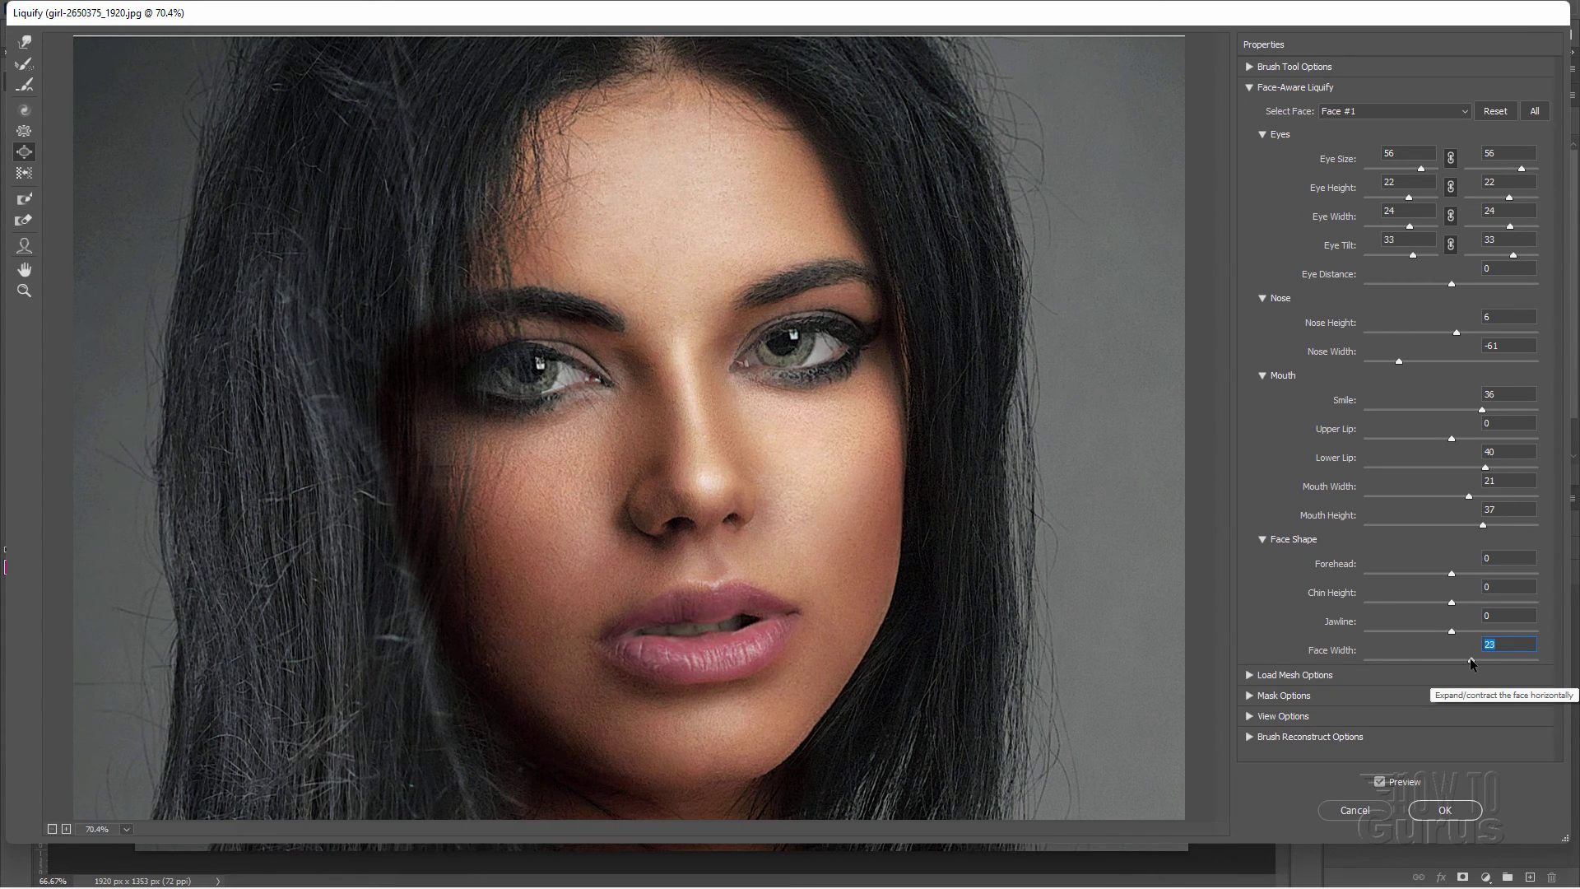
left_click(1380, 781)
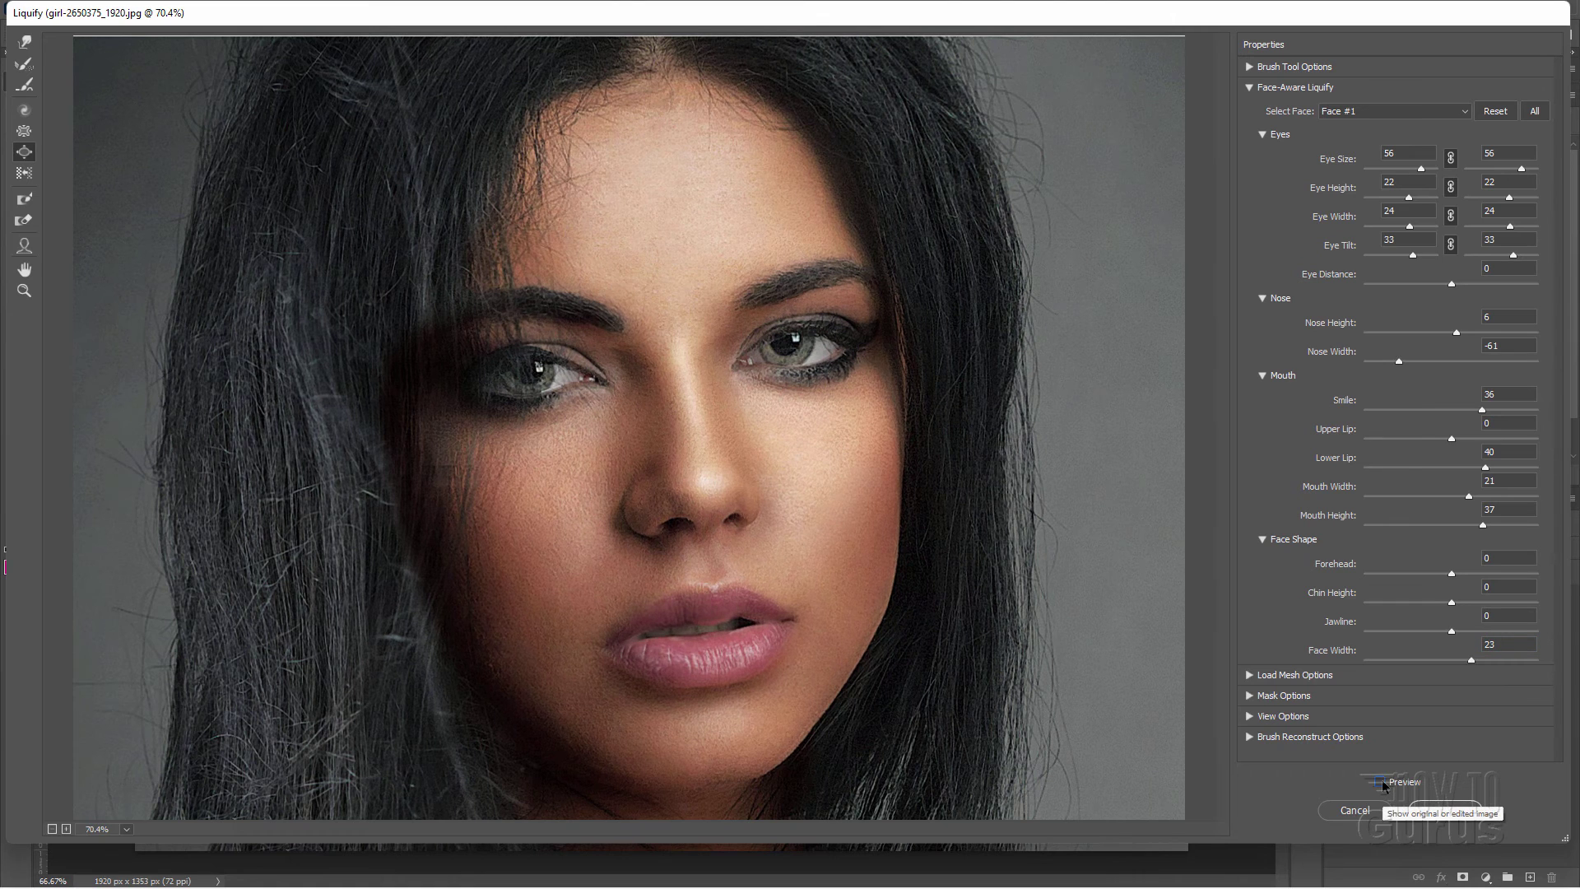
left_click(1382, 782)
left_click(1381, 781)
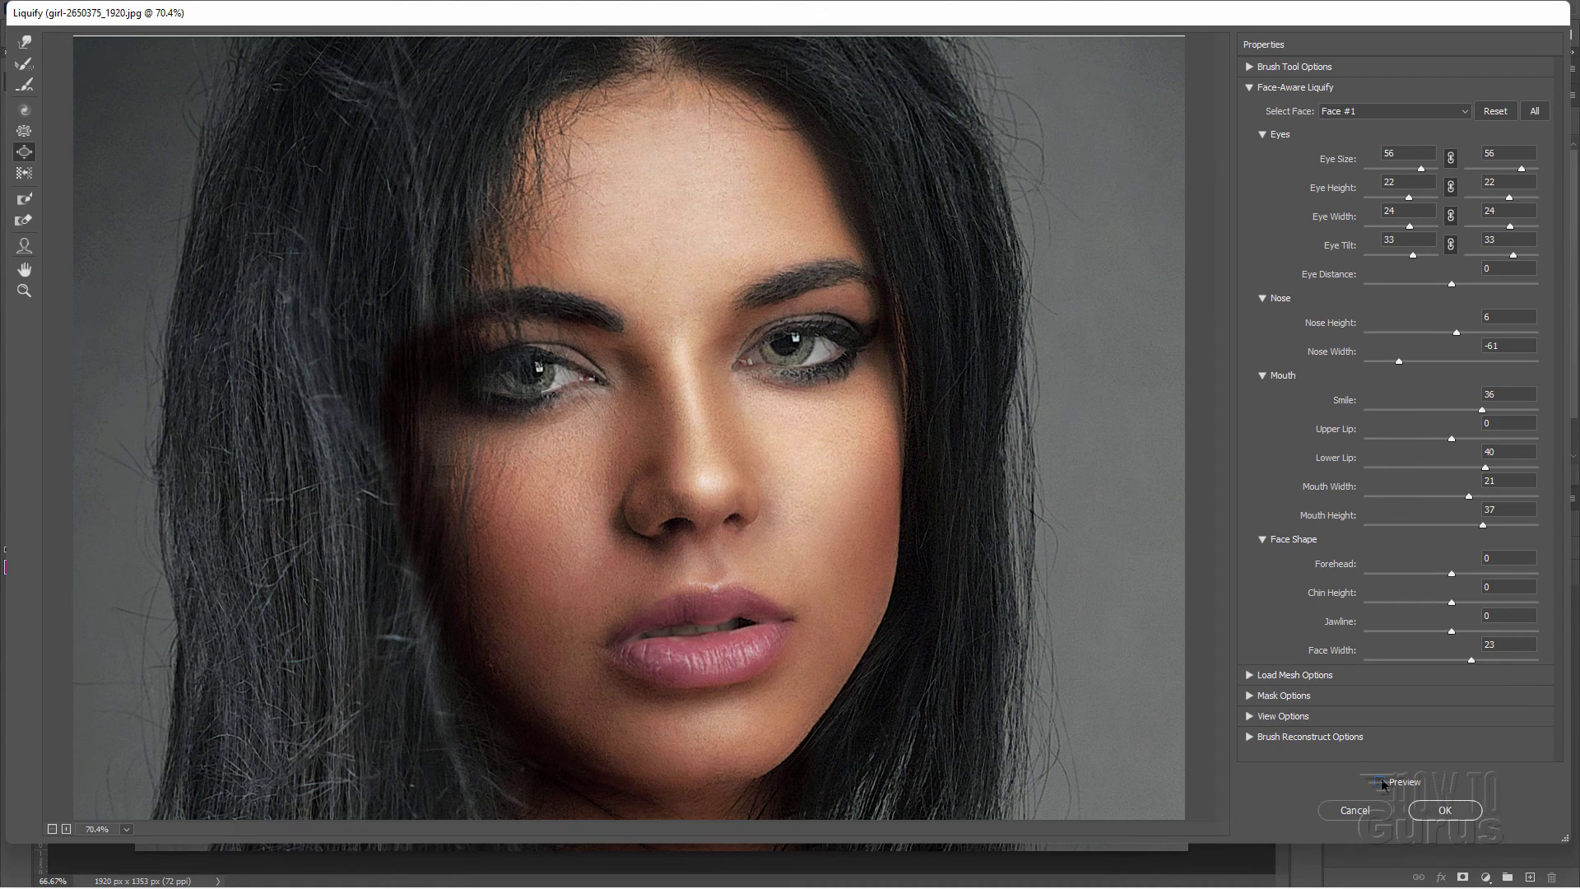
left_click(1382, 782)
left_click(1382, 781)
left_click(1381, 781)
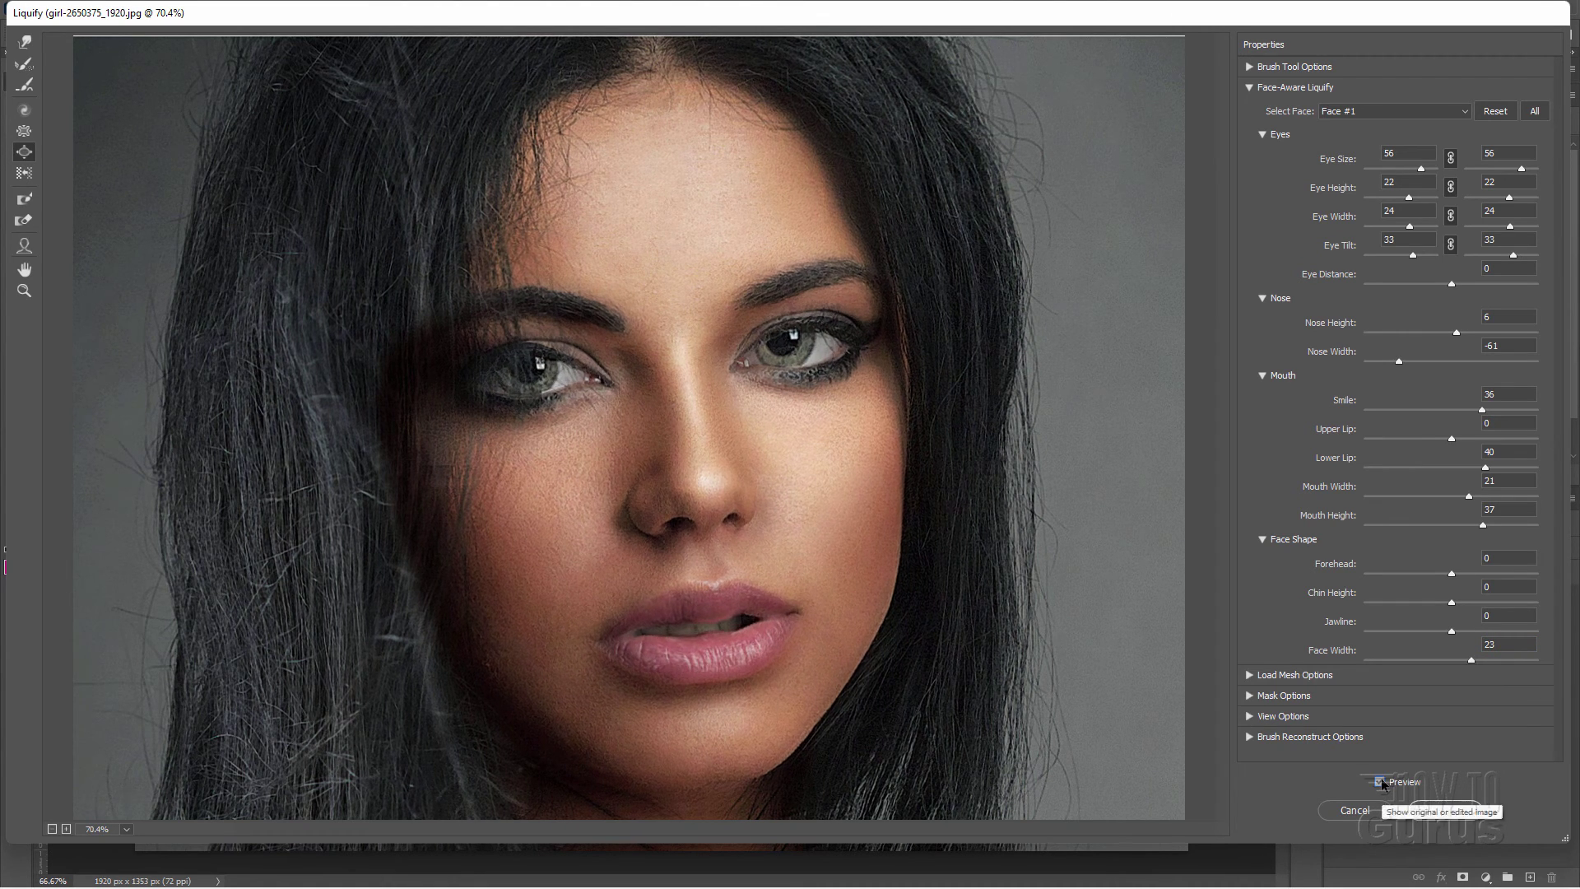
left_click(1381, 782)
left_click(1381, 782)
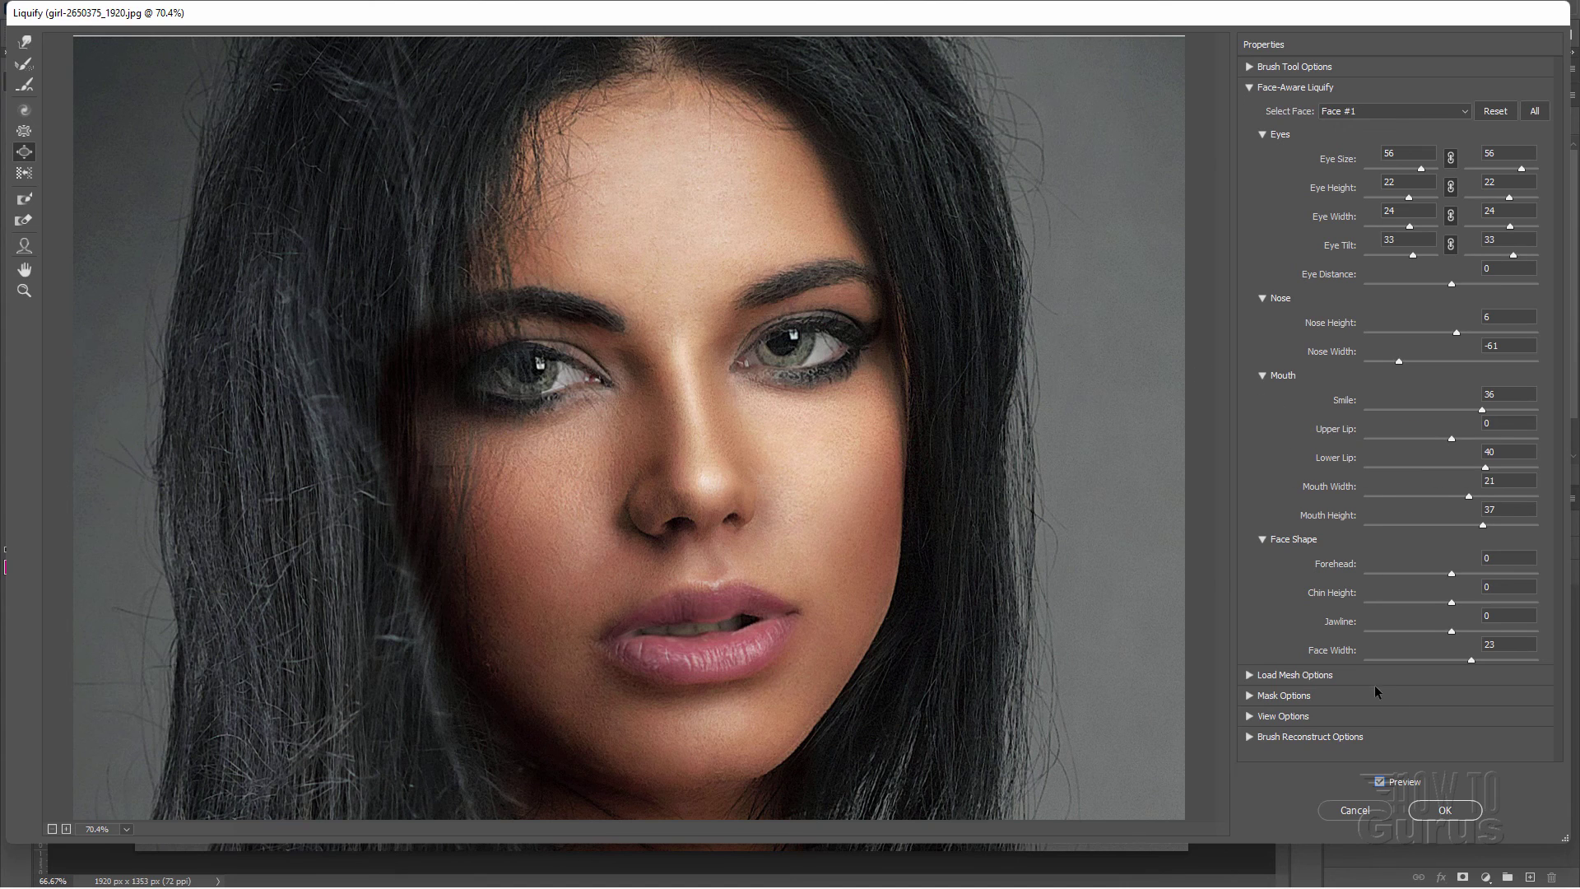
Confirm the Liquify dialog with OK to apply the reshaping to the Background layer
left_click(1446, 810)
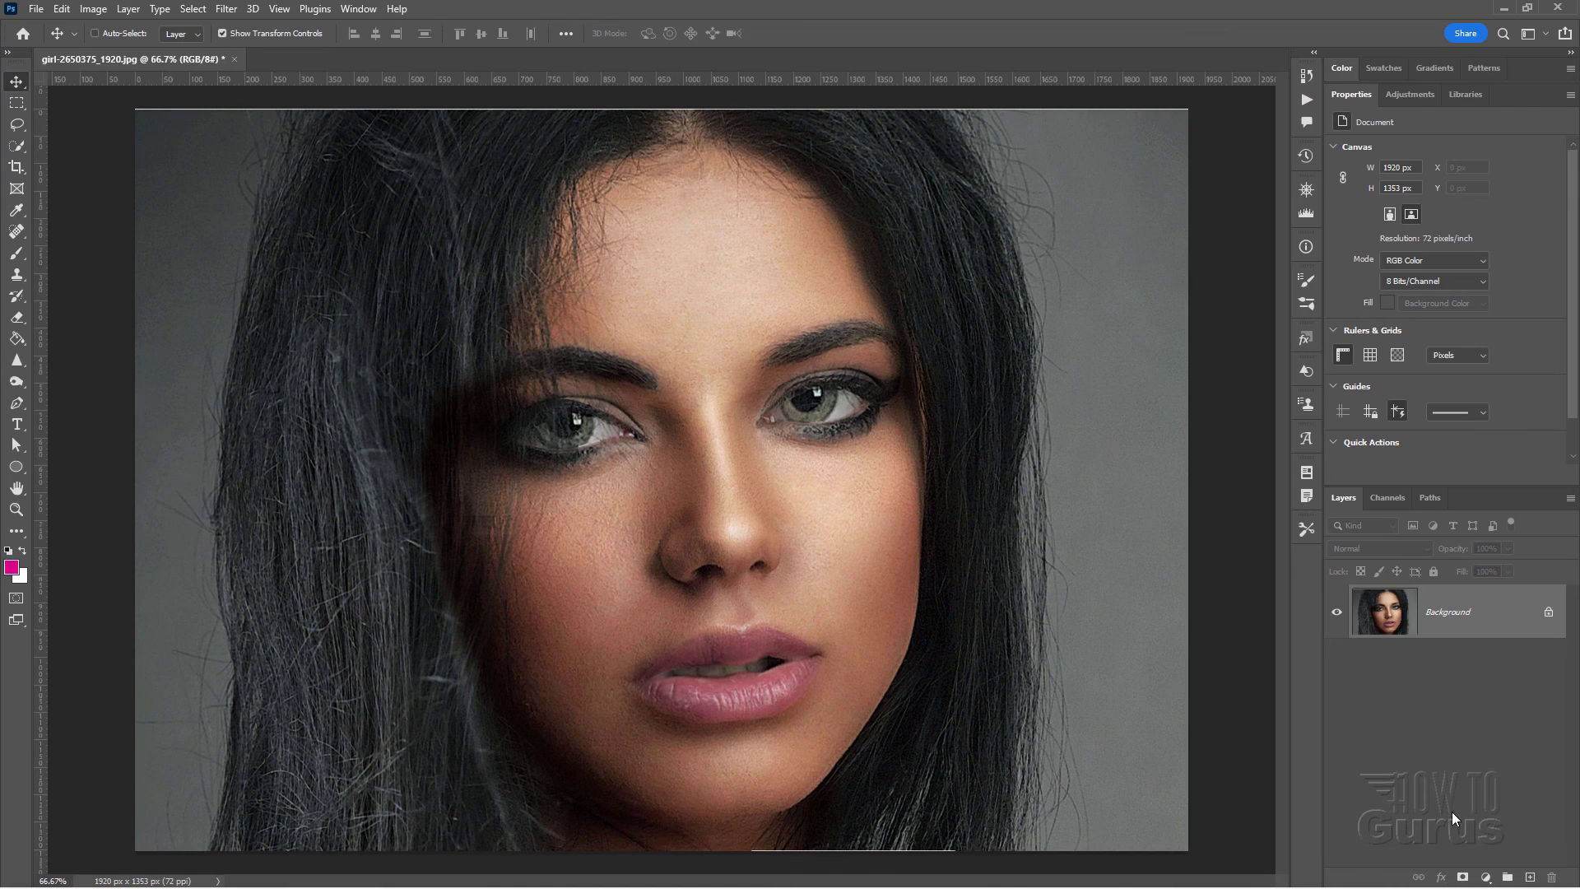